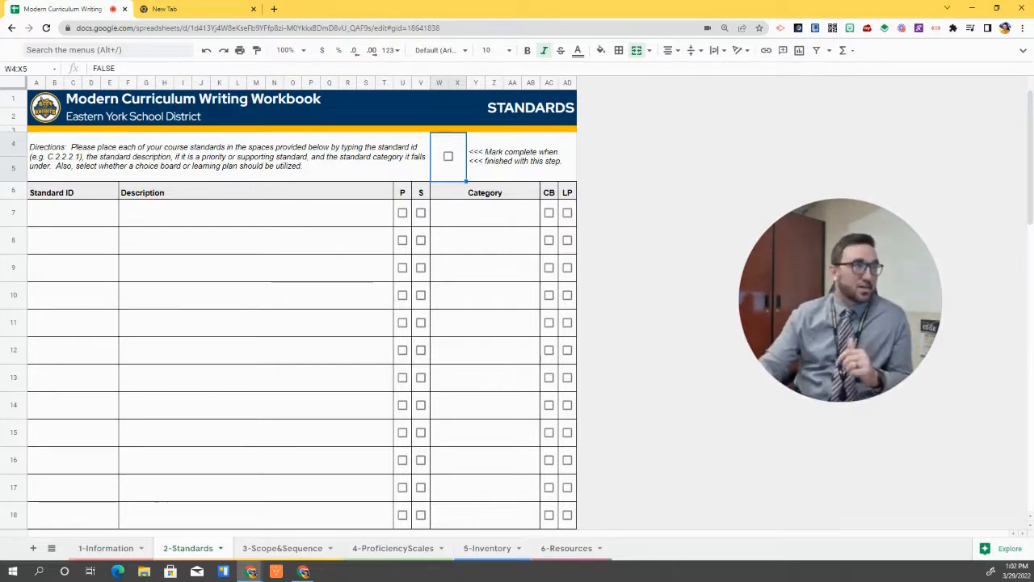
Return to the 1-Information sheet and restore the full title and menu bar
click(130, 548)
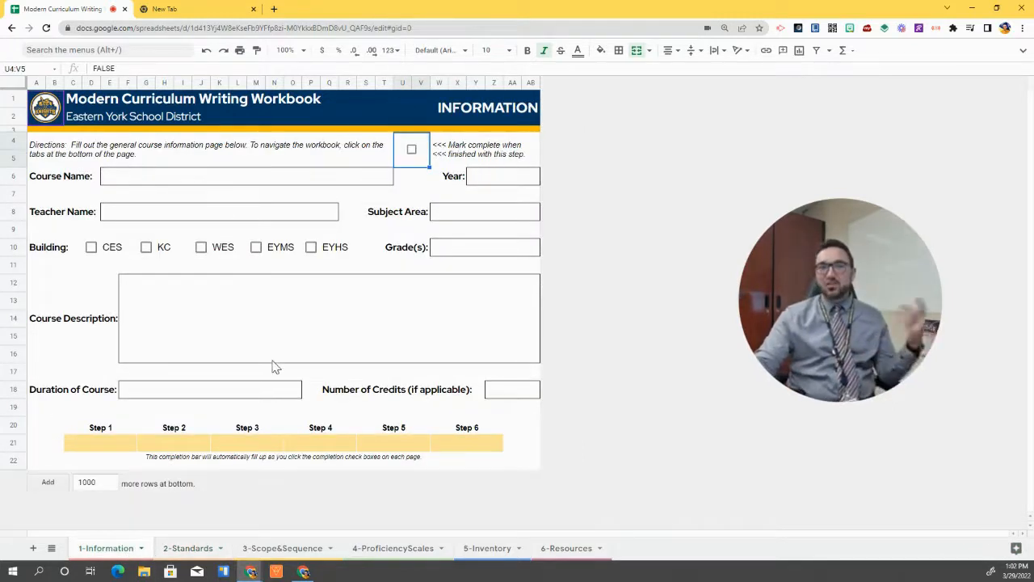
click(1023, 50)
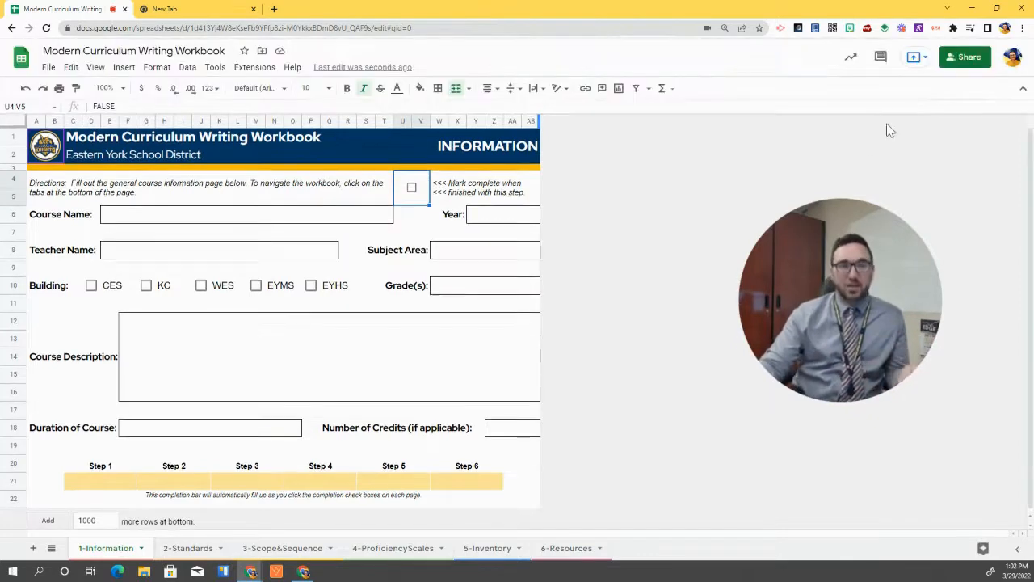
Copy the workbook, replacing 'Copy of' with 'Computer Science' in the copy's name
click(49, 67)
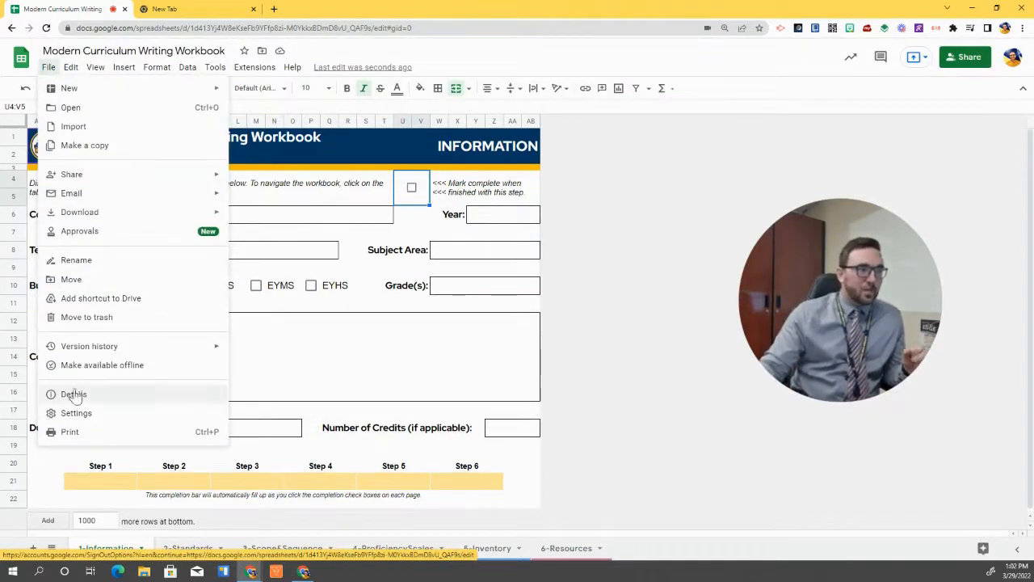
click(129, 145)
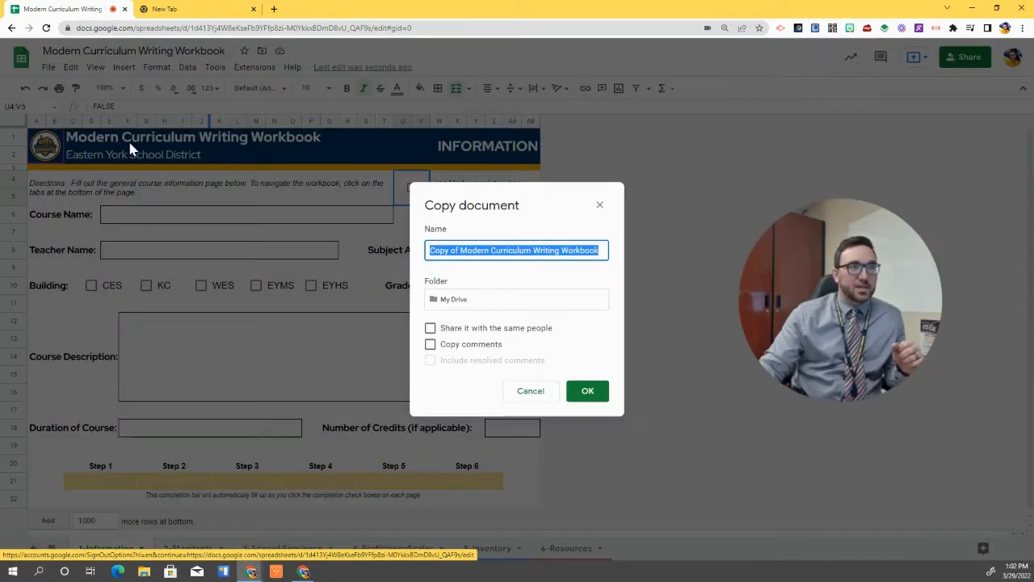
click(464, 253)
drag(459, 251, 428, 251)
text(Computer Sci)
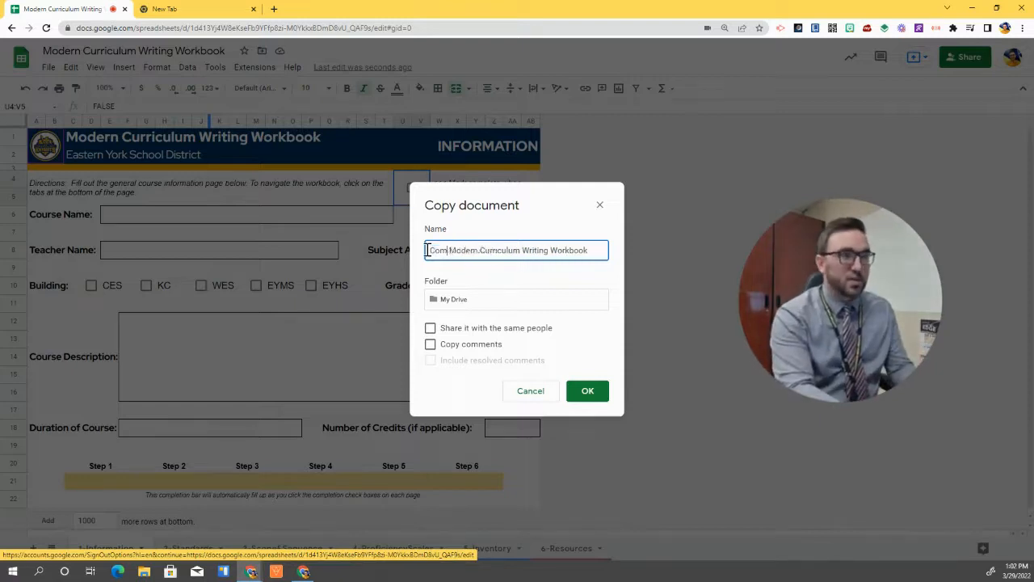
text(ence)
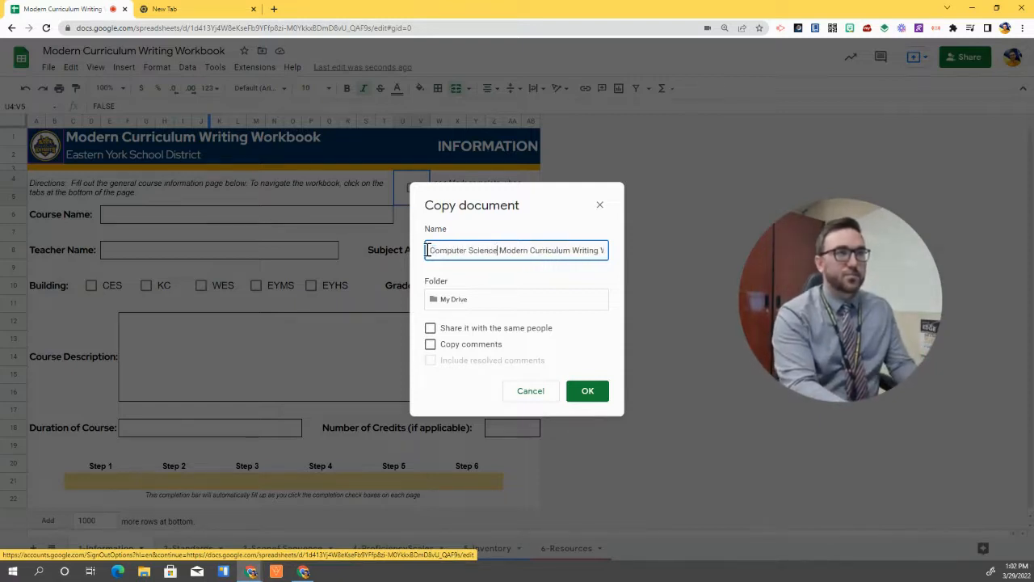
click(588, 391)
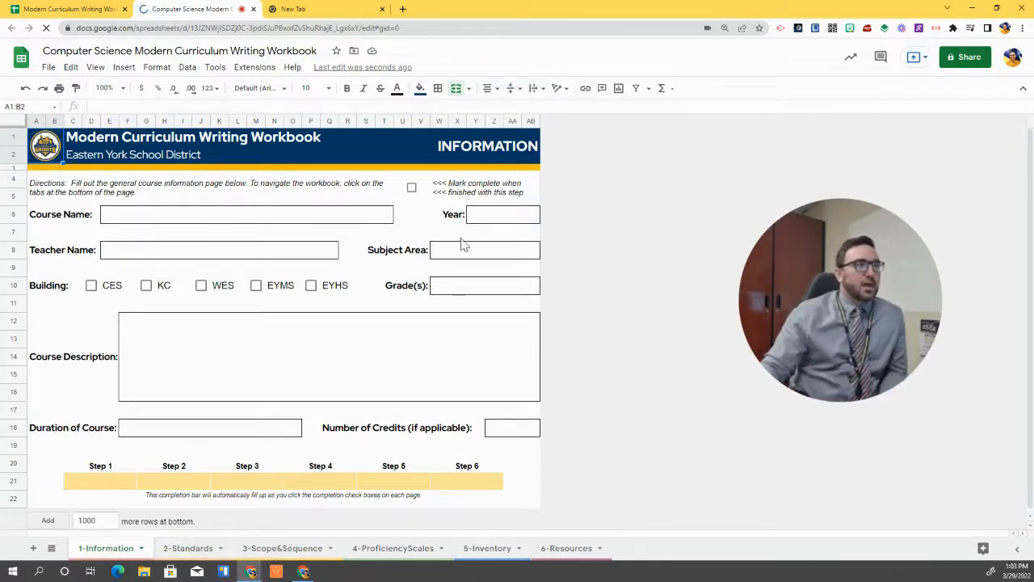
Enter Course Name 'Computer Science' and Year 2022/2023
click(111, 218)
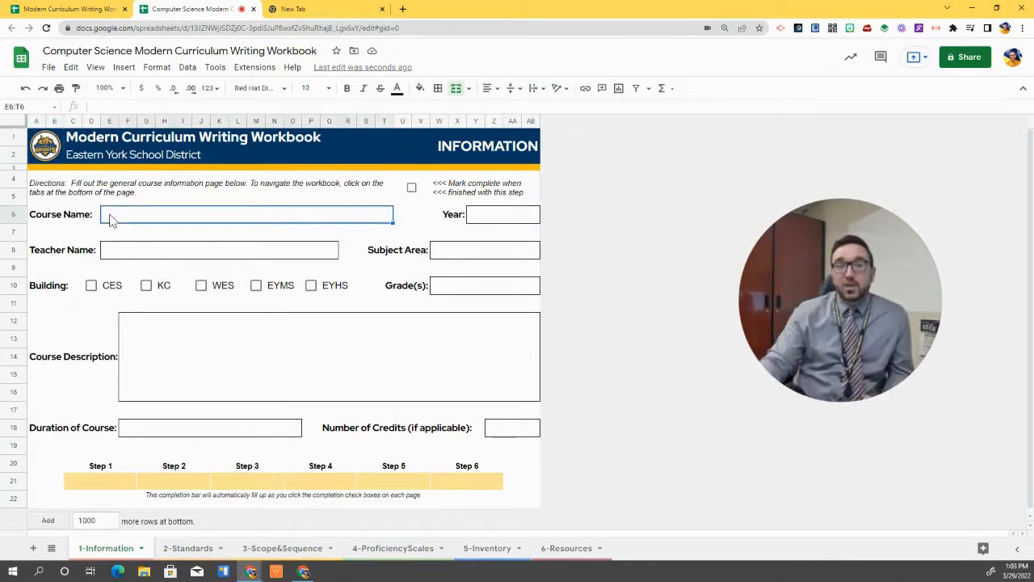
click(1023, 88)
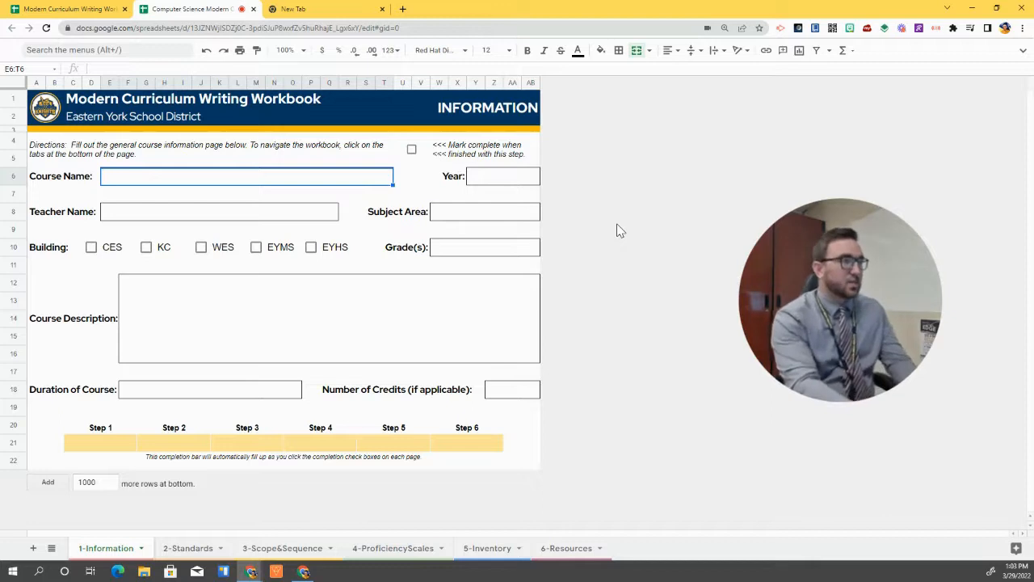
text(Computer Science)
key(Tab)
key(Tab)
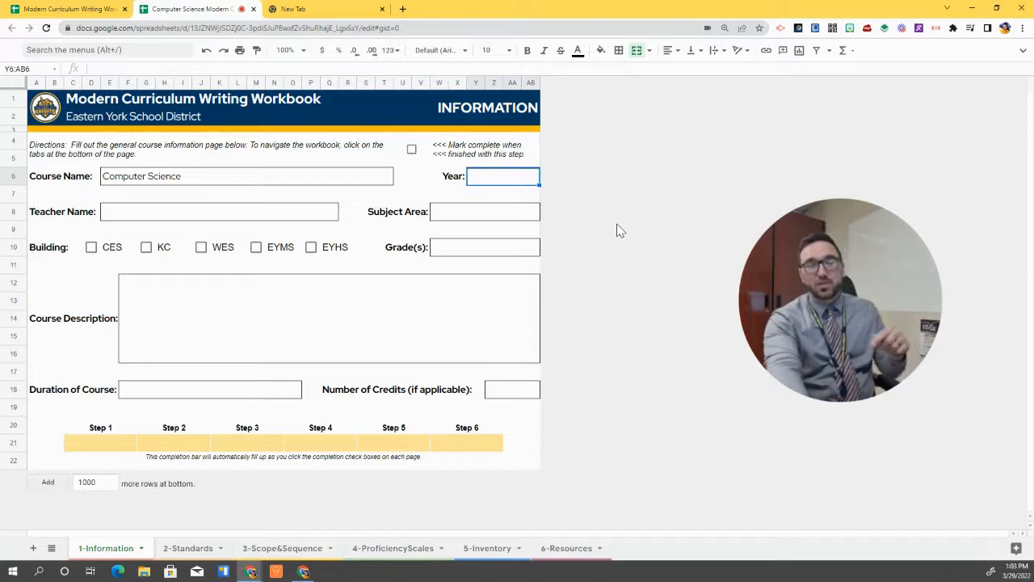
text(2022/2)
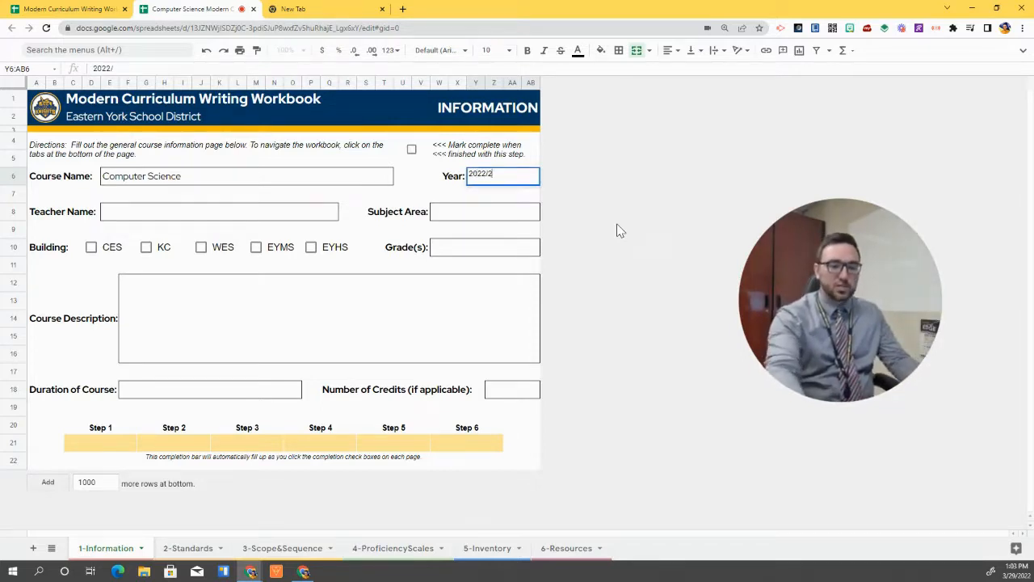
text(023)
Enter the teacher's name and start typing Computer Science as the Subject Area
click(205, 221)
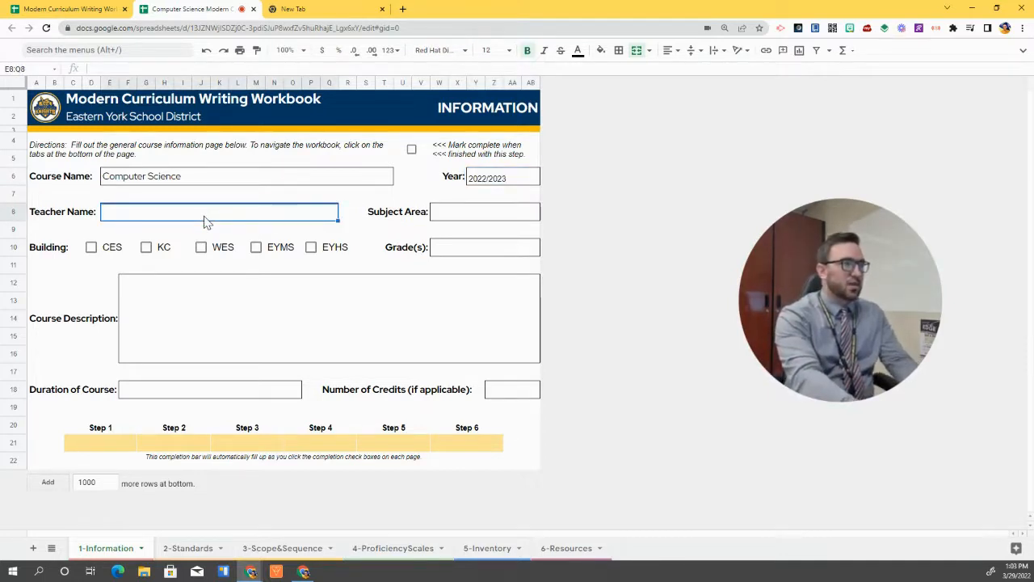
key(Tab)
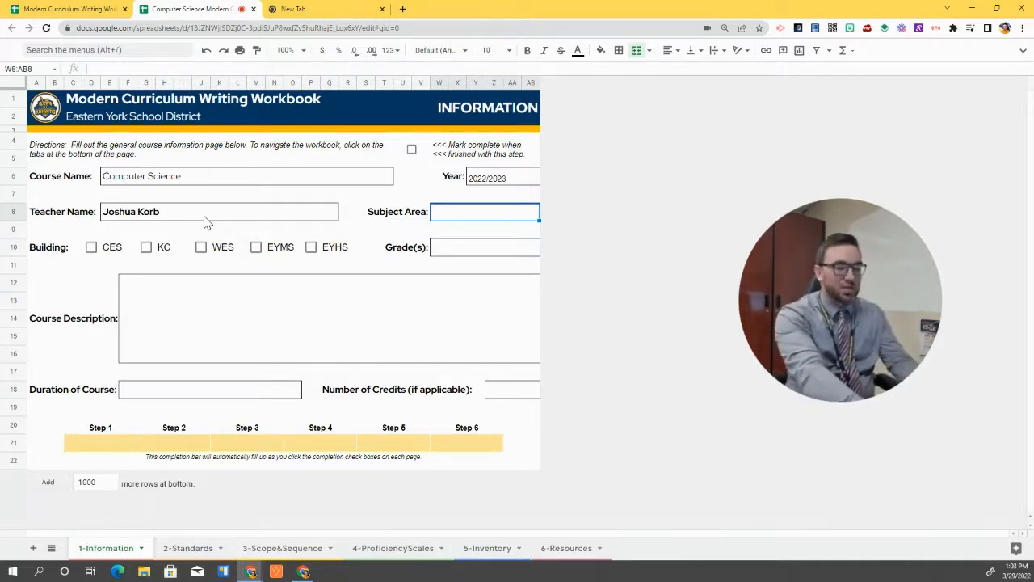
text(Computer Science)
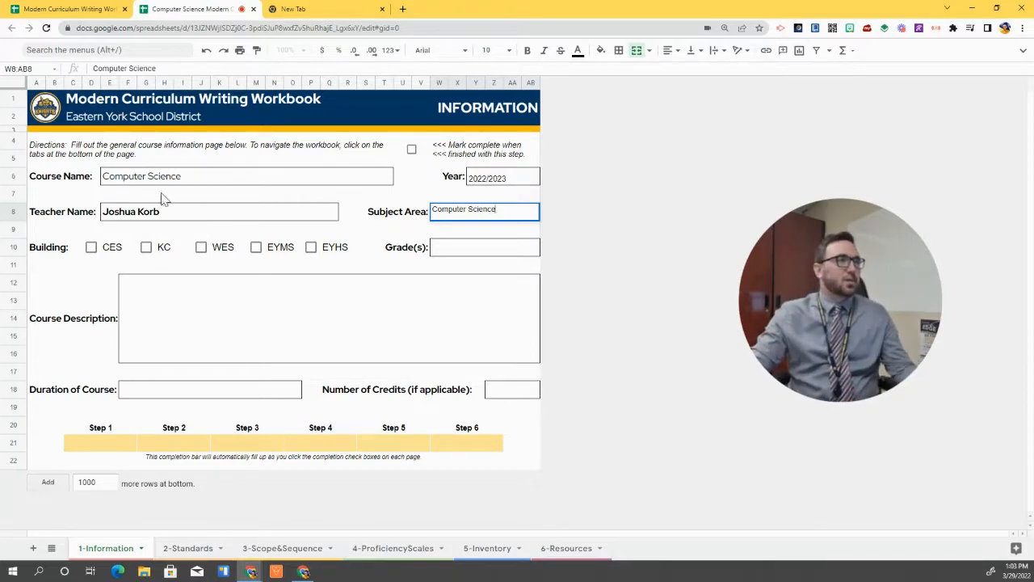
Change Course Name to 'Fundamentals of Computer Science', check EYMS, and set Grade(s) to 6
click(105, 180)
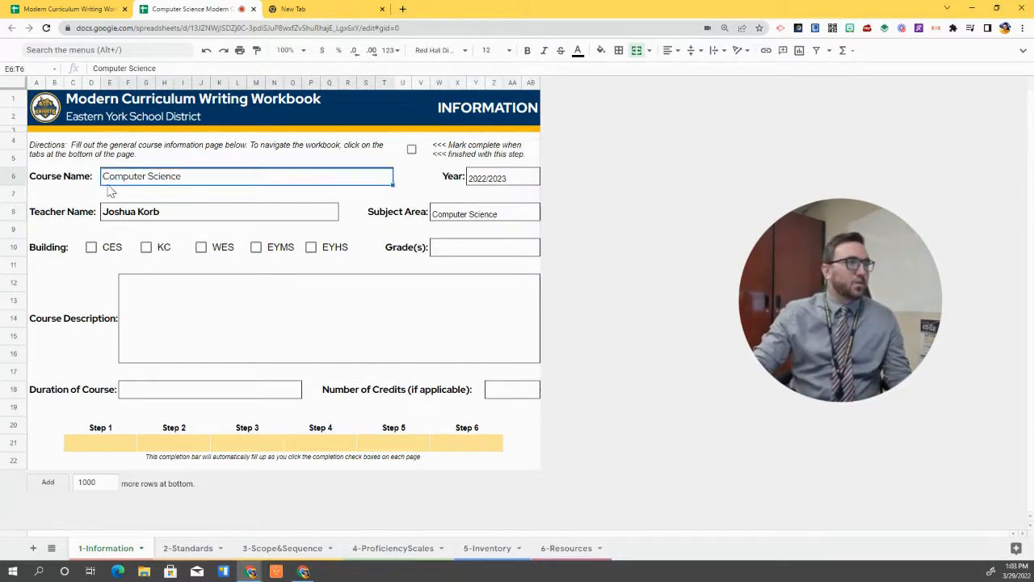
text(Fundamentals )
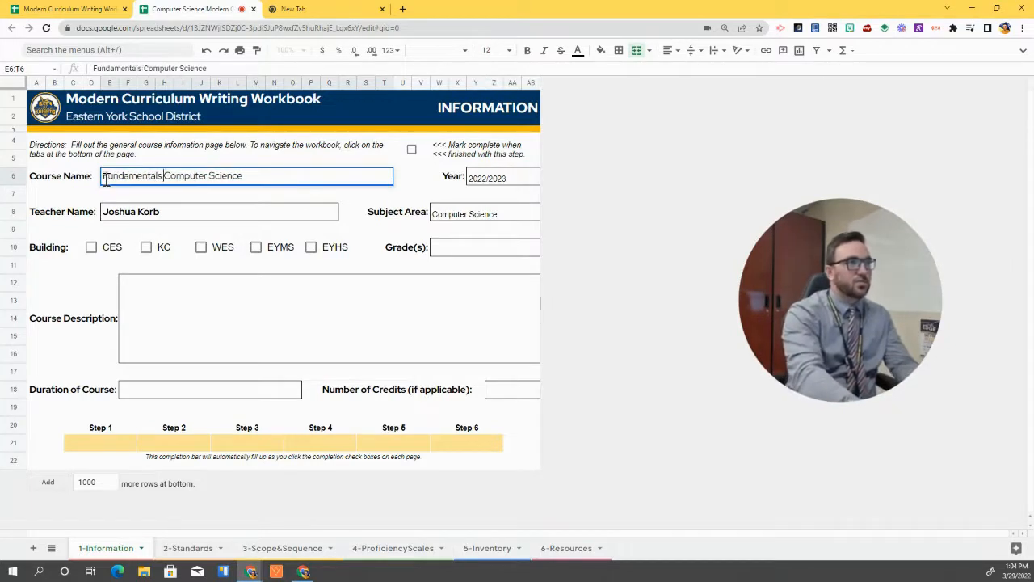
text(of)
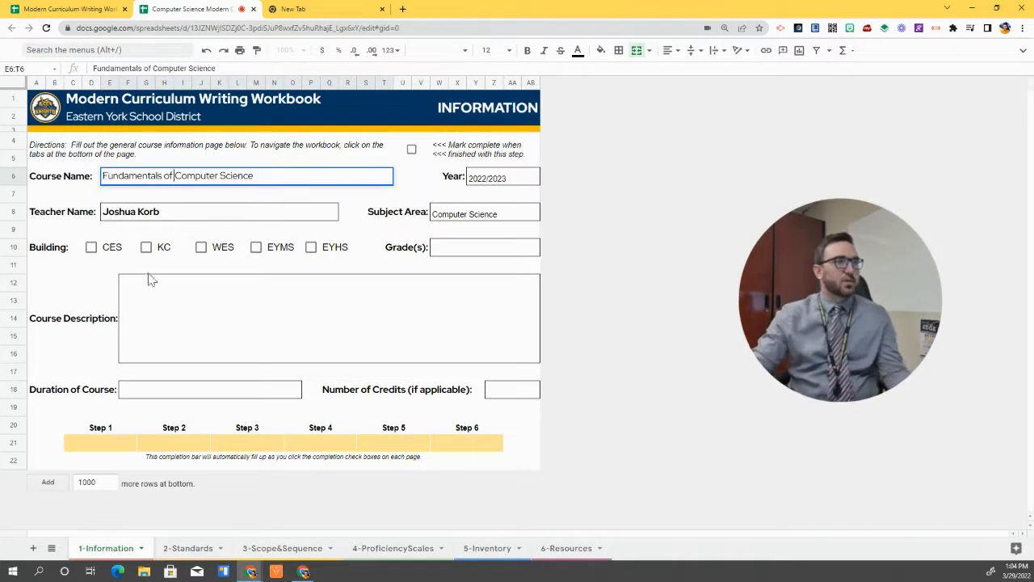
click(257, 248)
click(462, 254)
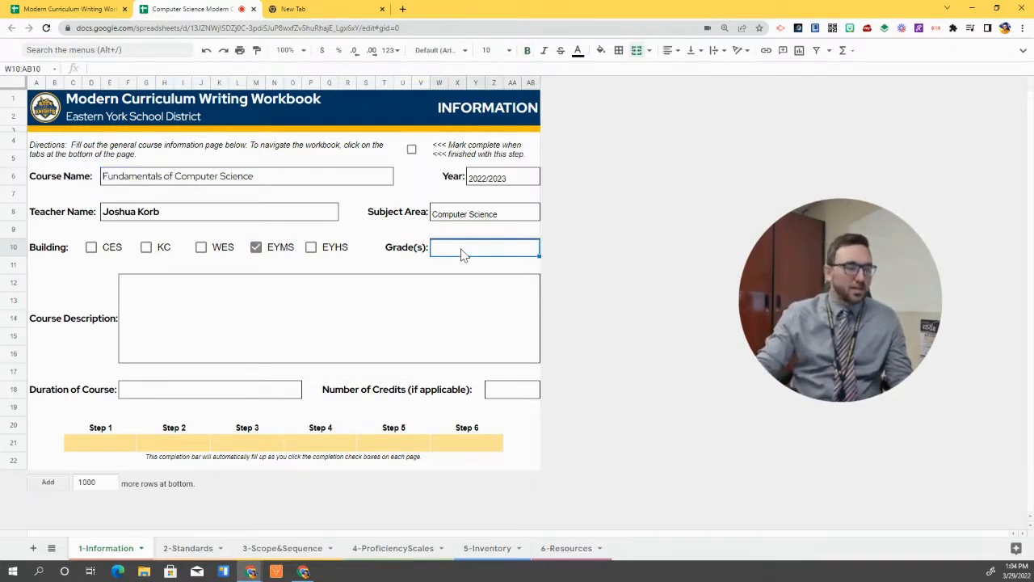
text(6)
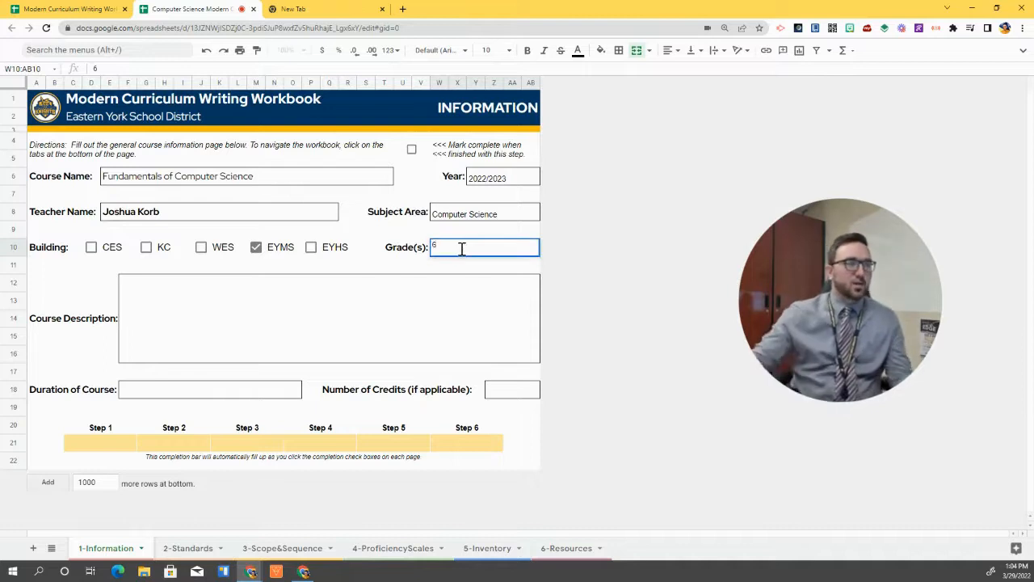
click(342, 322)
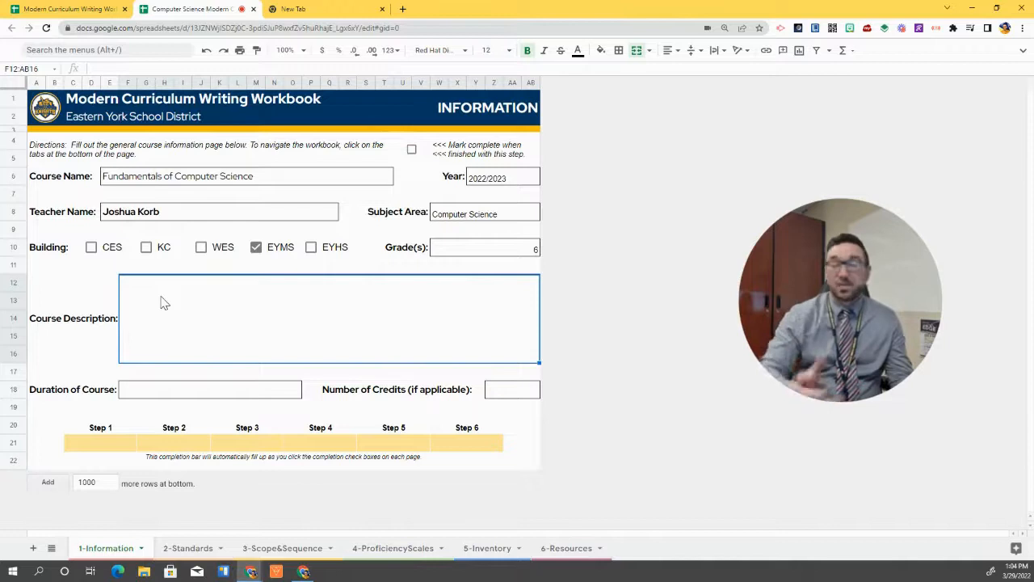
Enter the description about computer system processes and writing programs, then start Duration as 'Marking Period'
text(In this course, students will be learning about the)
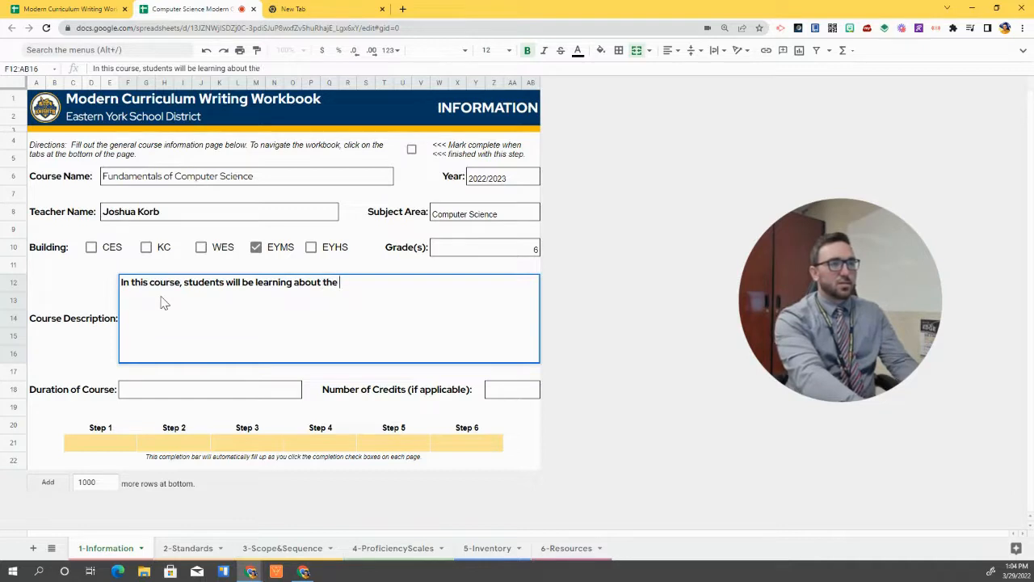
text( processes of a compute)
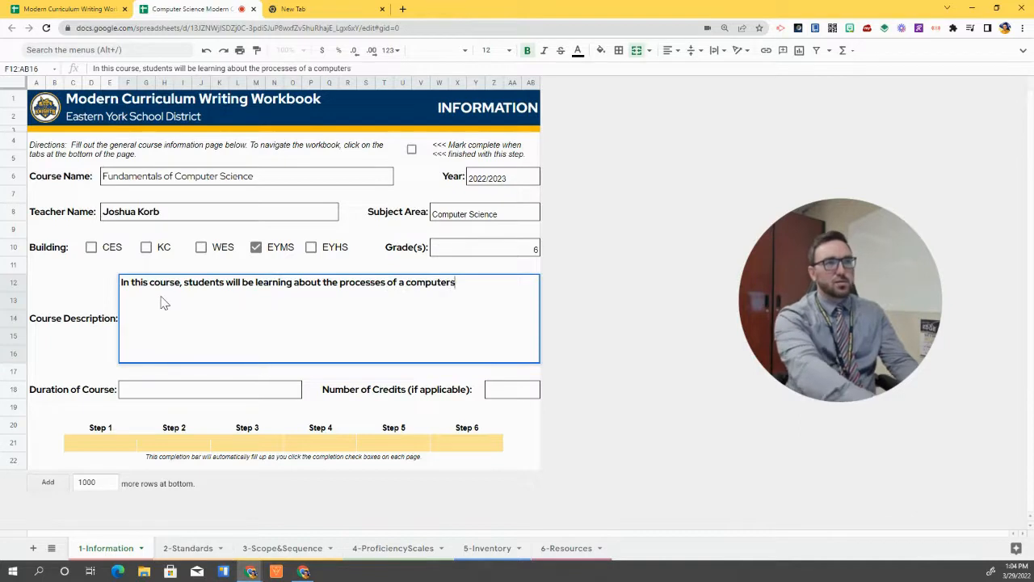
text(r system)
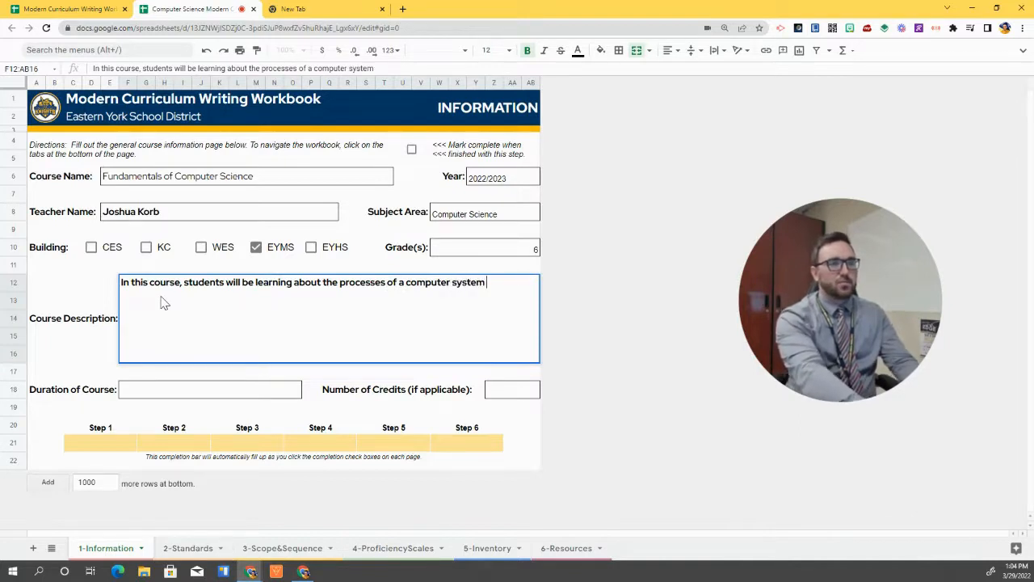
text( and begin writ)
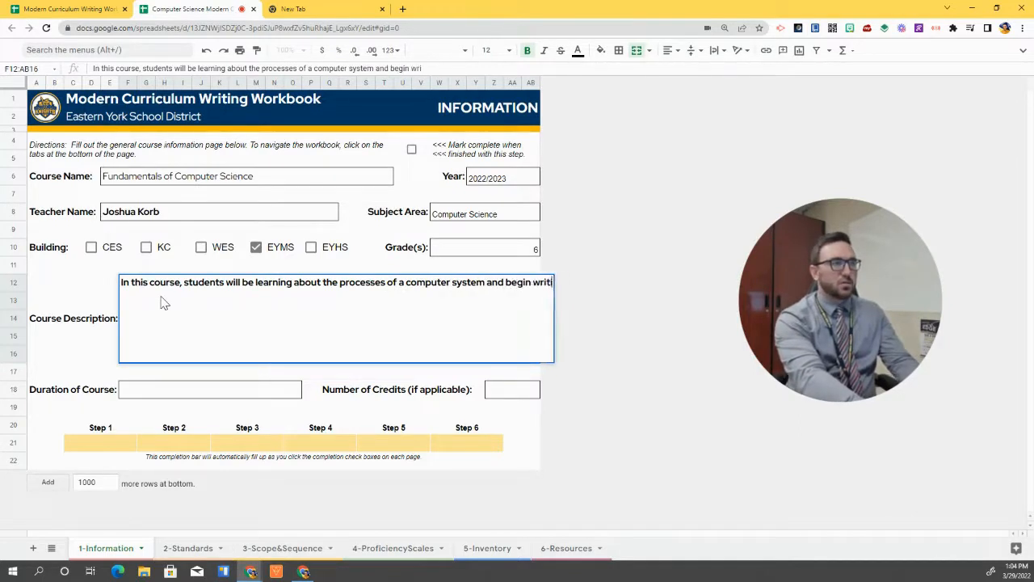
text(ing their own programs.)
key(Return)
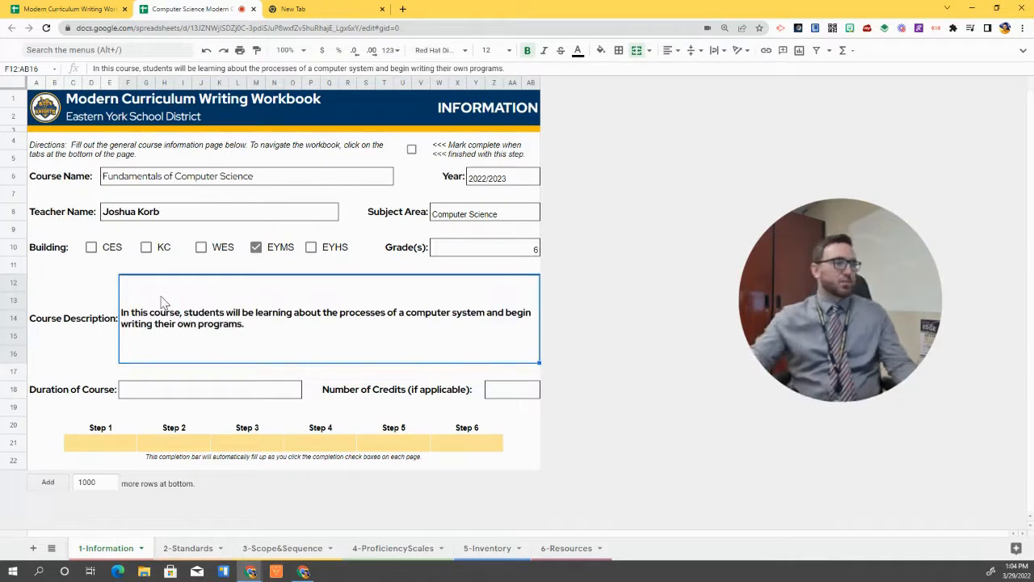
click(194, 394)
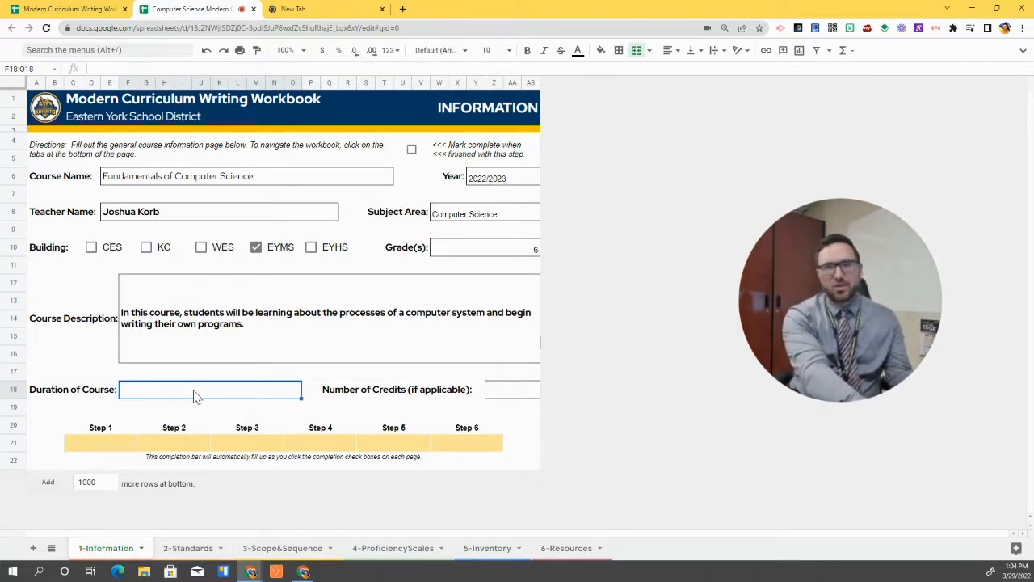
text(M)
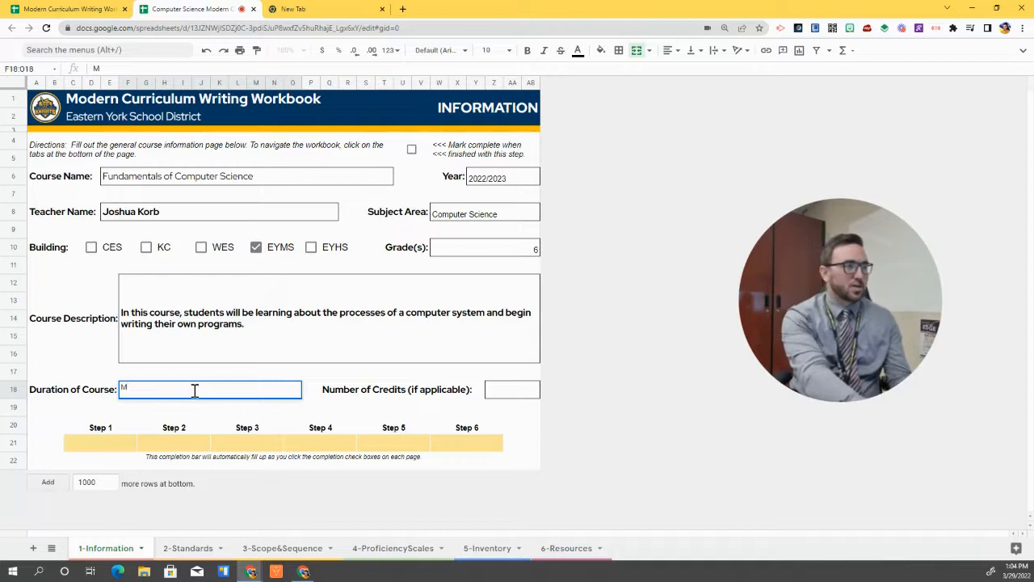
text(arking Period)
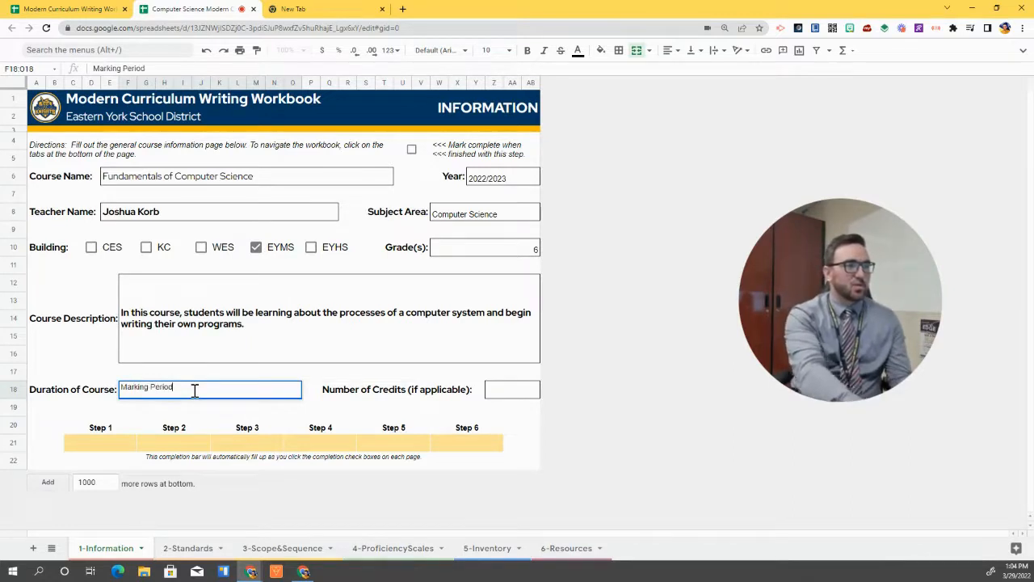
Set Duration of Course to 45 days and Number of Credits to 1/2
key(BackSpace)
key(BackSpace)
key(BackSpace)
key(BackSpace)
key(BackSpace)
key(BackSpace)
key(BackSpace)
key(BackSpace)
key(BackSpace)
key(BackSpace)
key(BackSpace)
key(BackSpace)
key(BackSpace)
text(45 days)
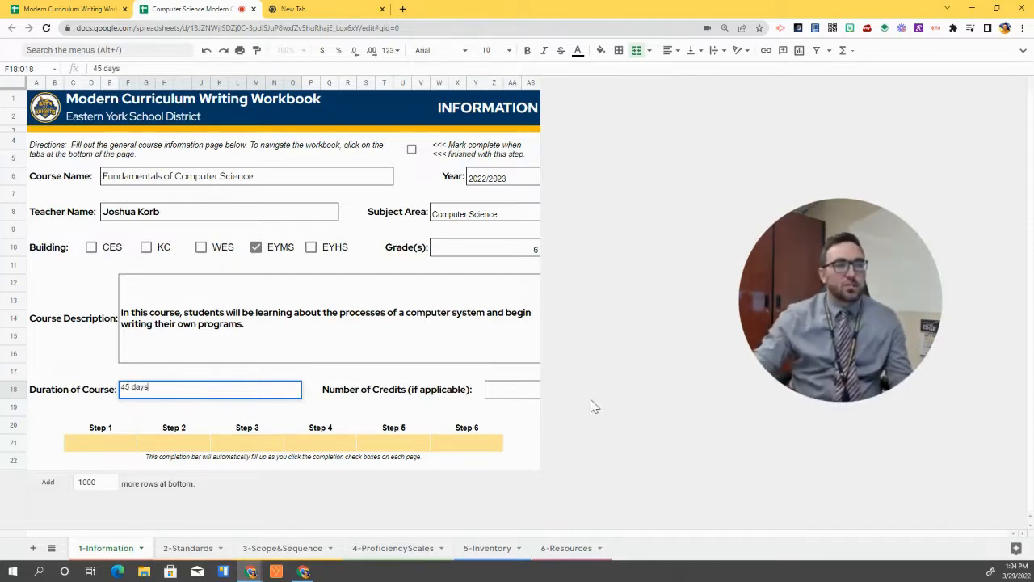
click(518, 394)
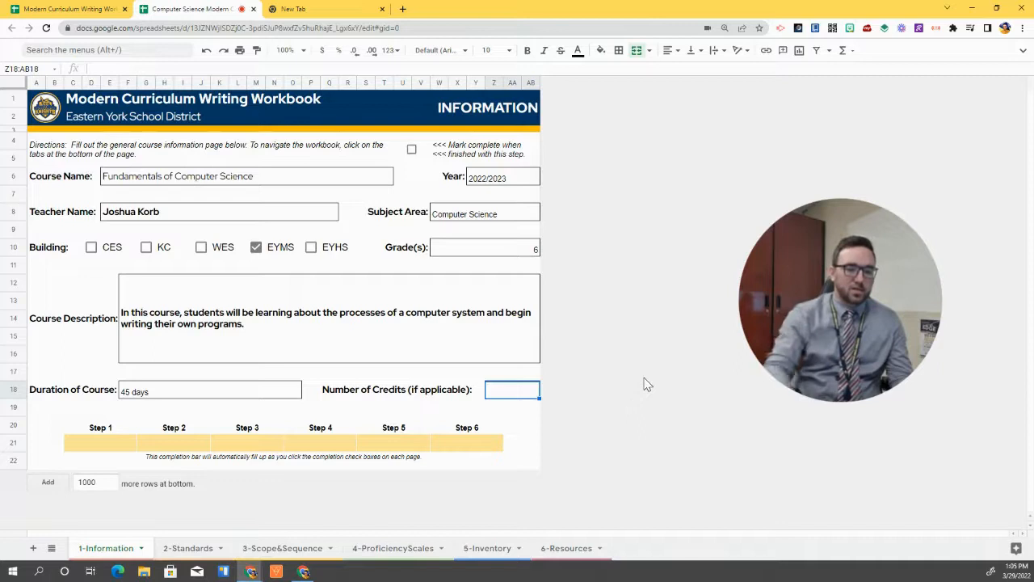
text(1/2)
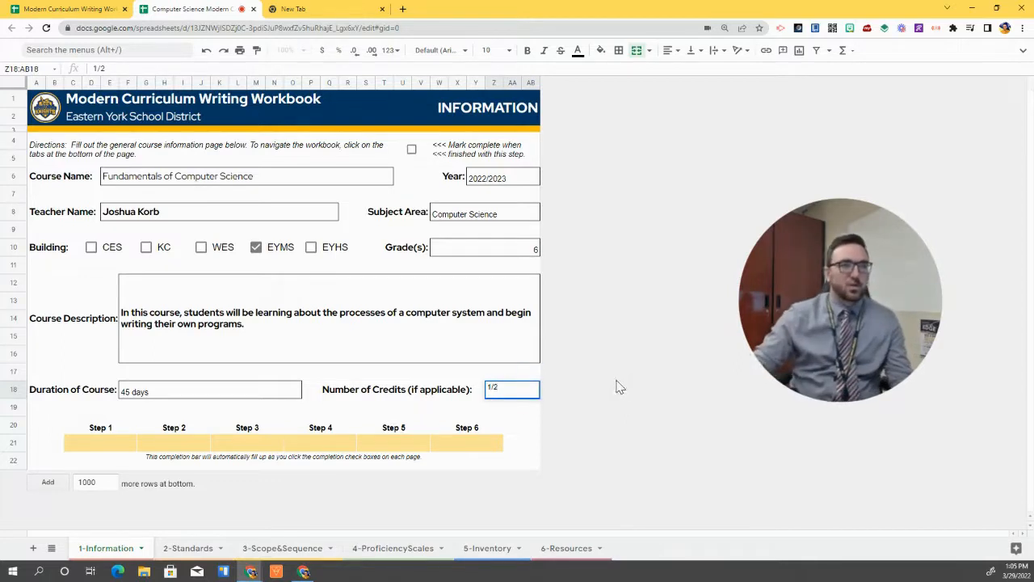
key(Up)
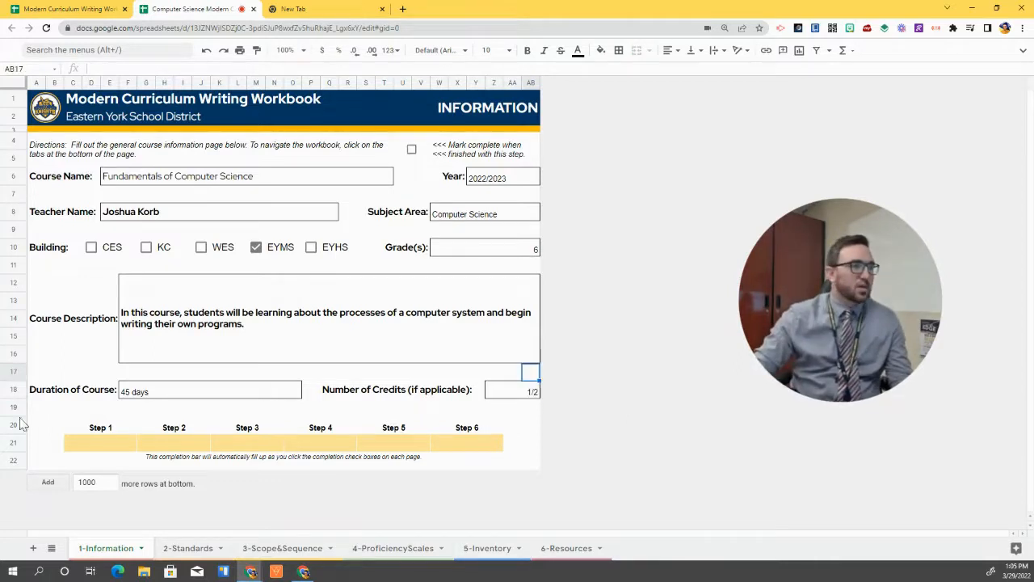
Tick Mark complete on the Information sheet and switch to 2-Standards
click(412, 148)
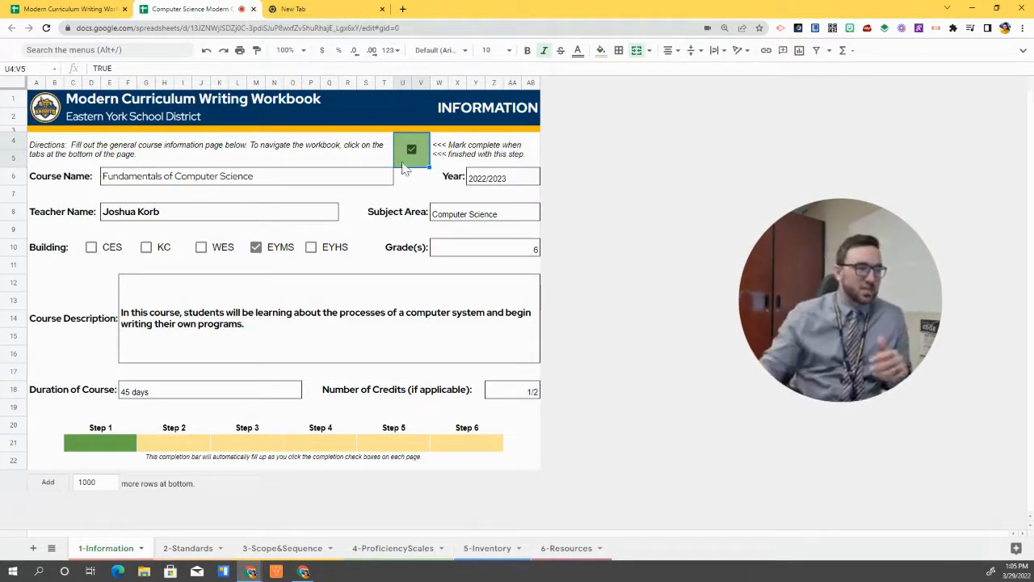
click(194, 548)
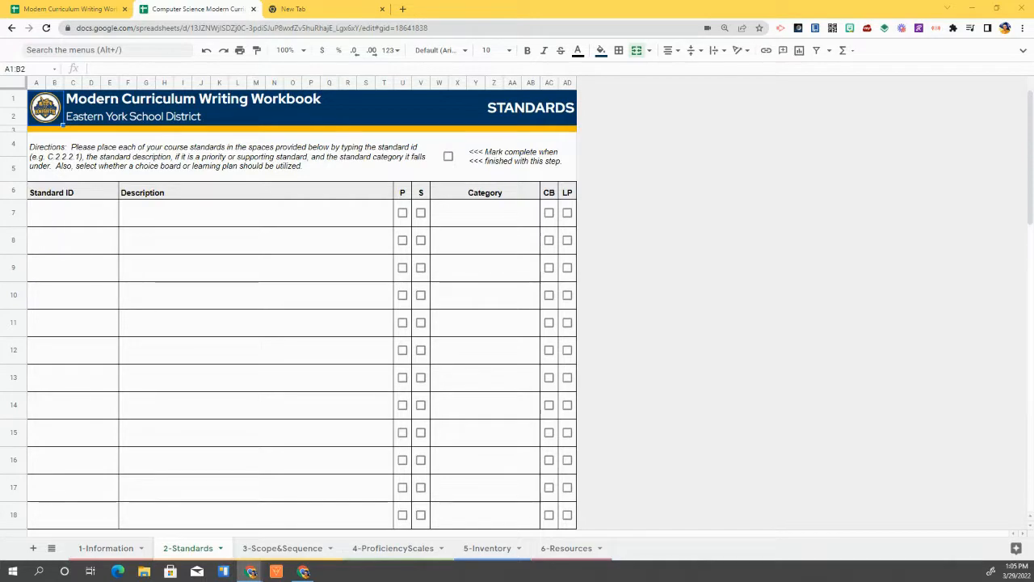
Enter 2.CS.01 with its 'Recommend improvements to the design of computing devices…' description
click(99, 220)
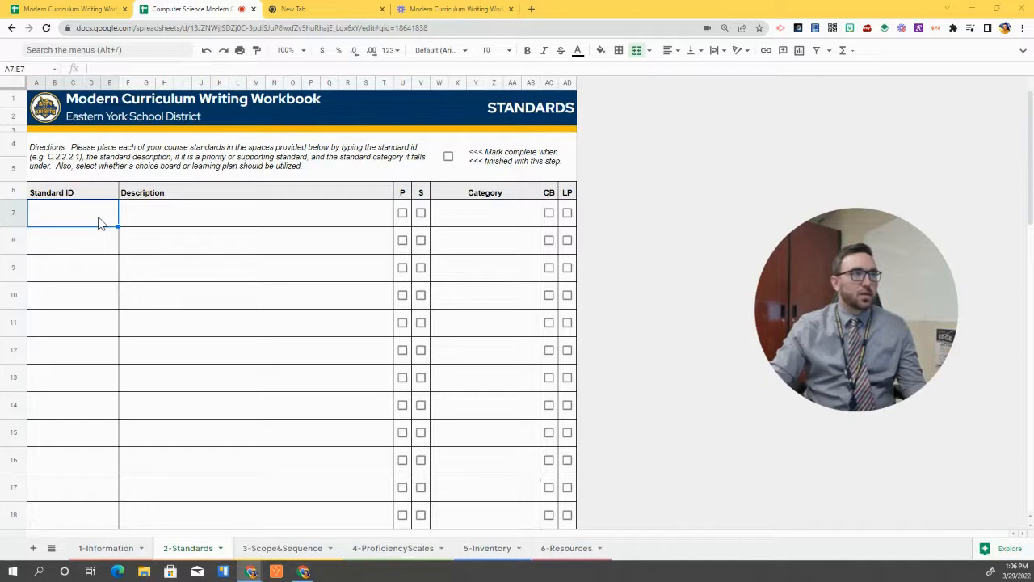
click(199, 240)
click(99, 212)
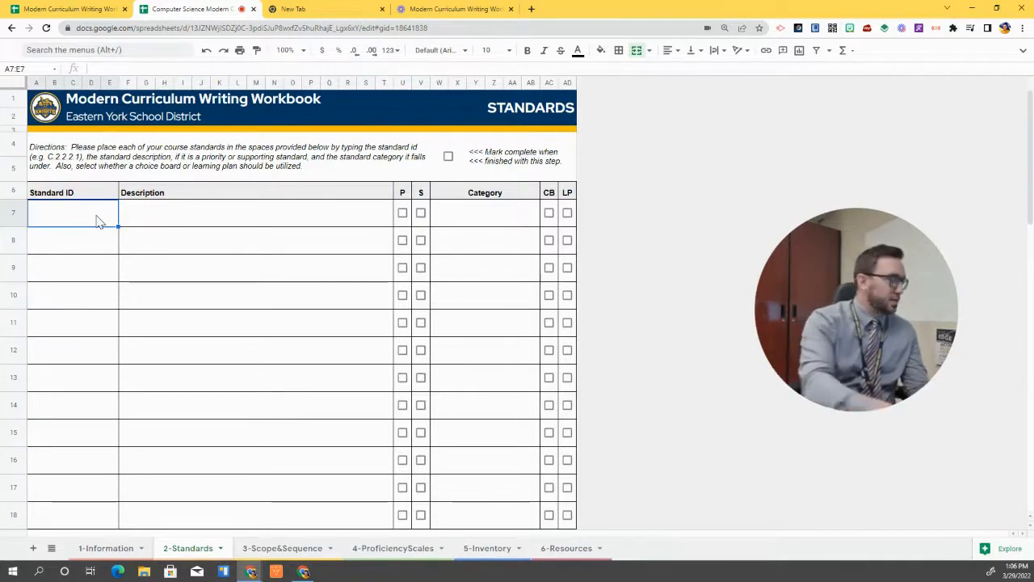
text(2.CS.01)
key(Tab)
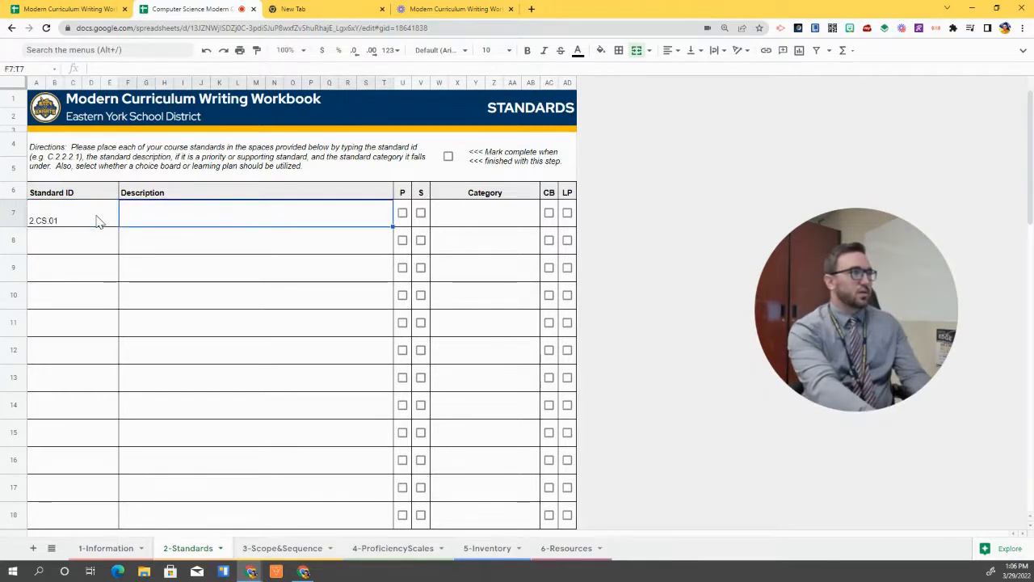
text(Re)
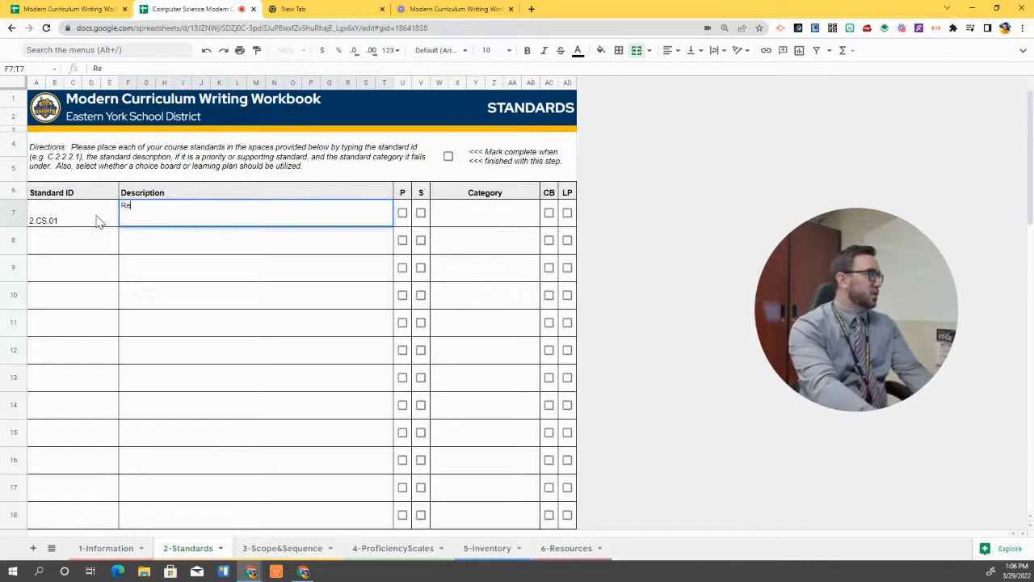
text(commend improvements to the design of computing devices, based on an)
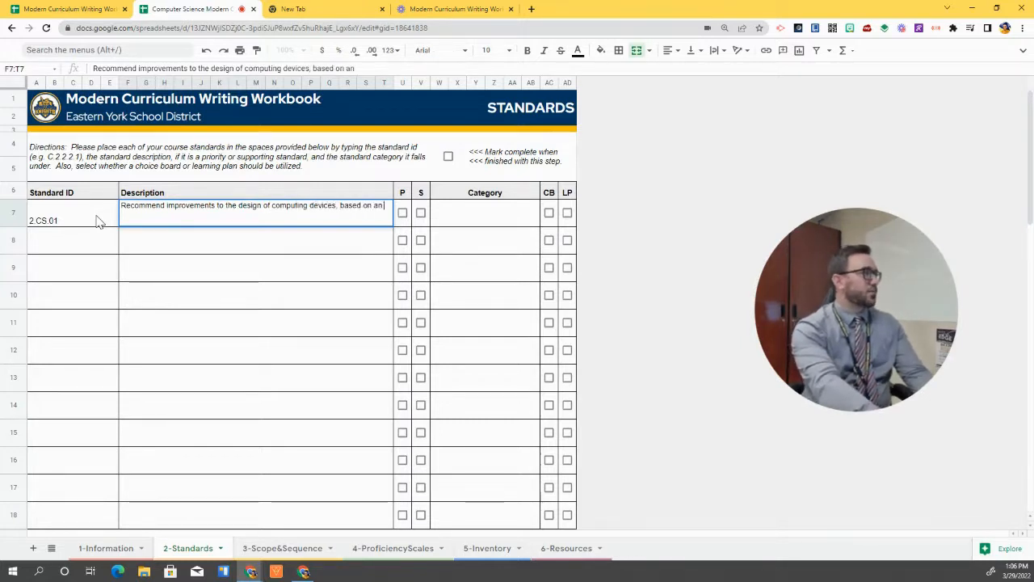
text( analysis of how users inte)
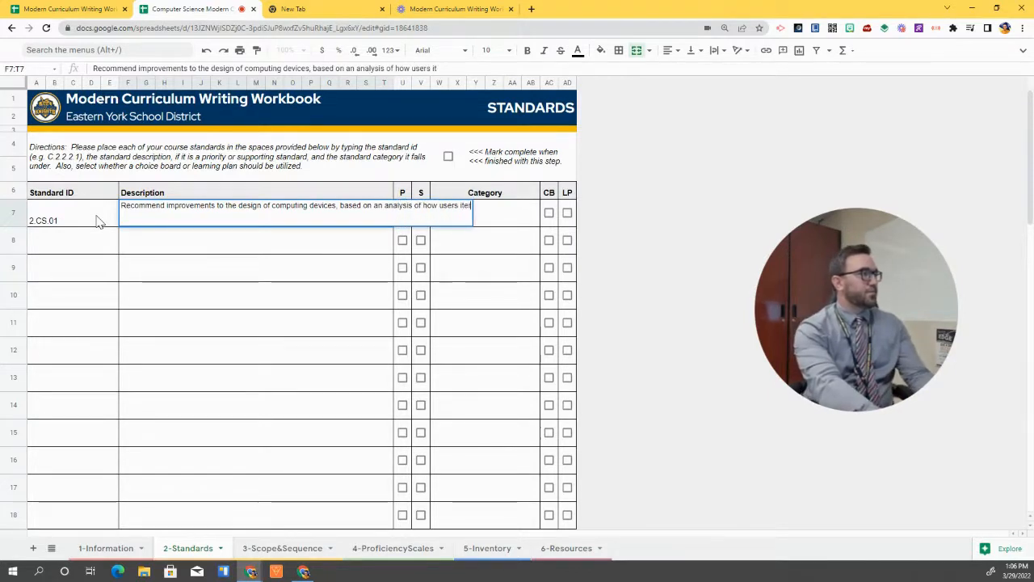
text(ract)
text(ith the devices.)
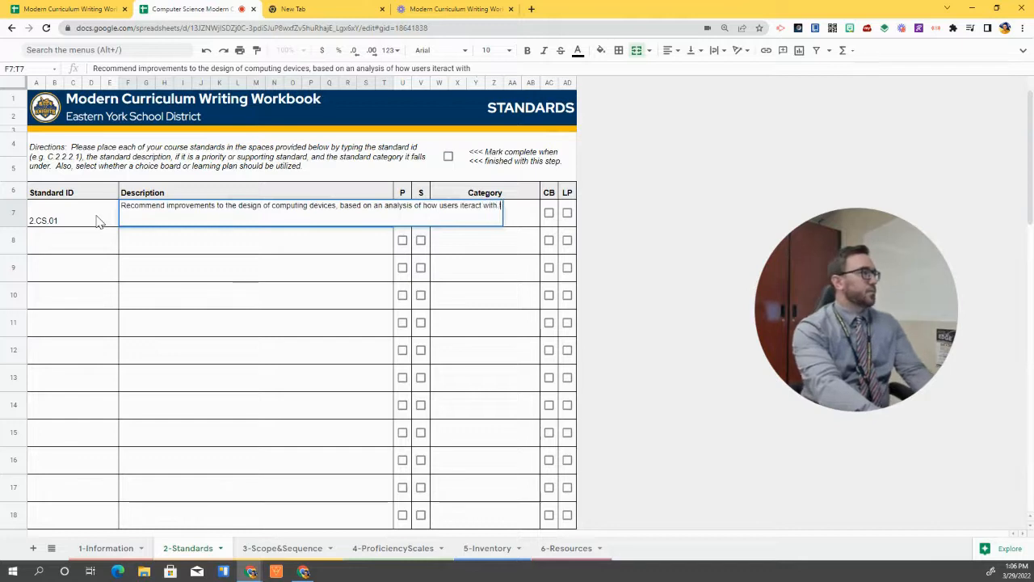
key(Return)
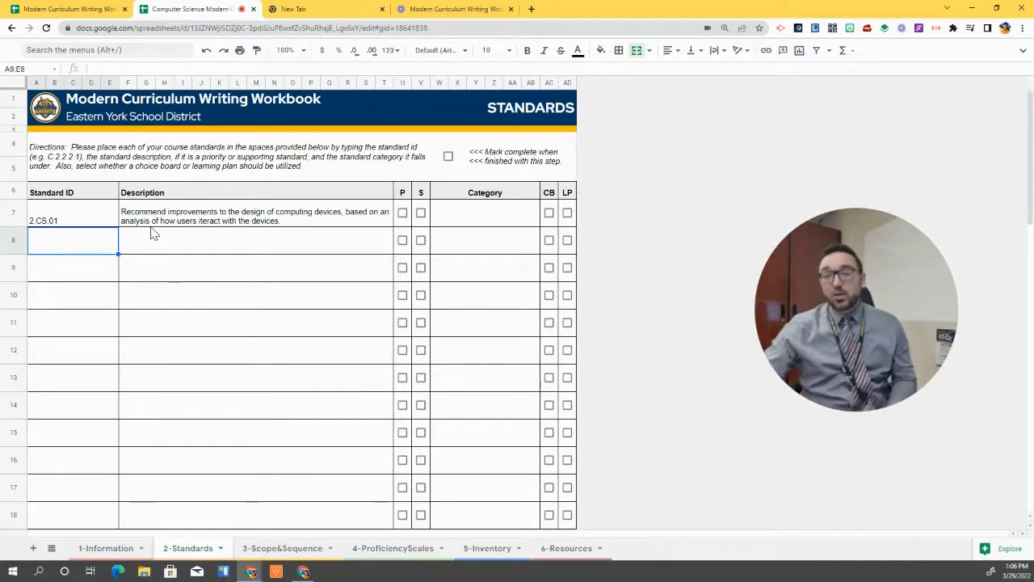
Mark 2.CS.01 as priority, set its Category to Physical Computing, and tick LP
click(402, 214)
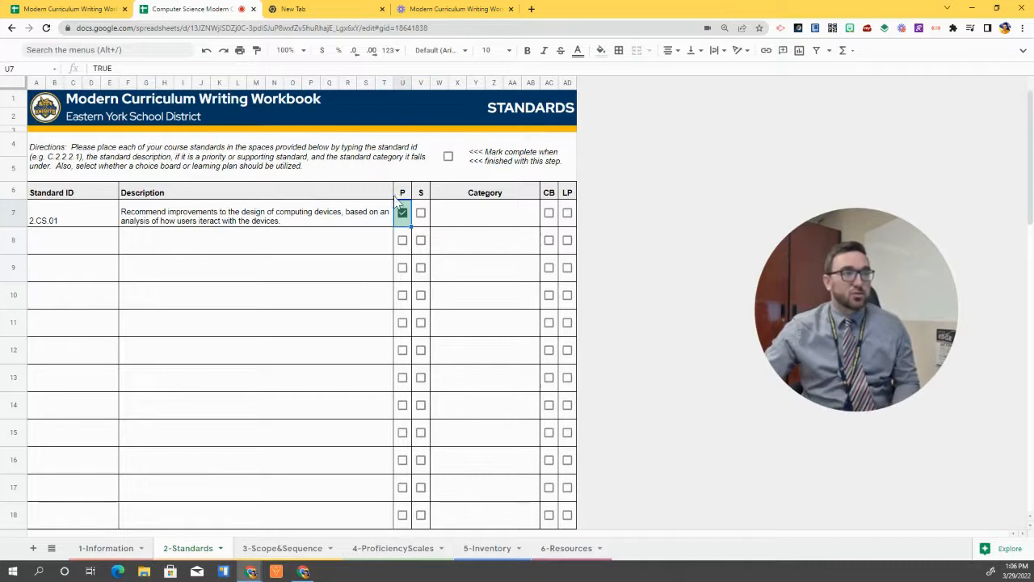
click(446, 214)
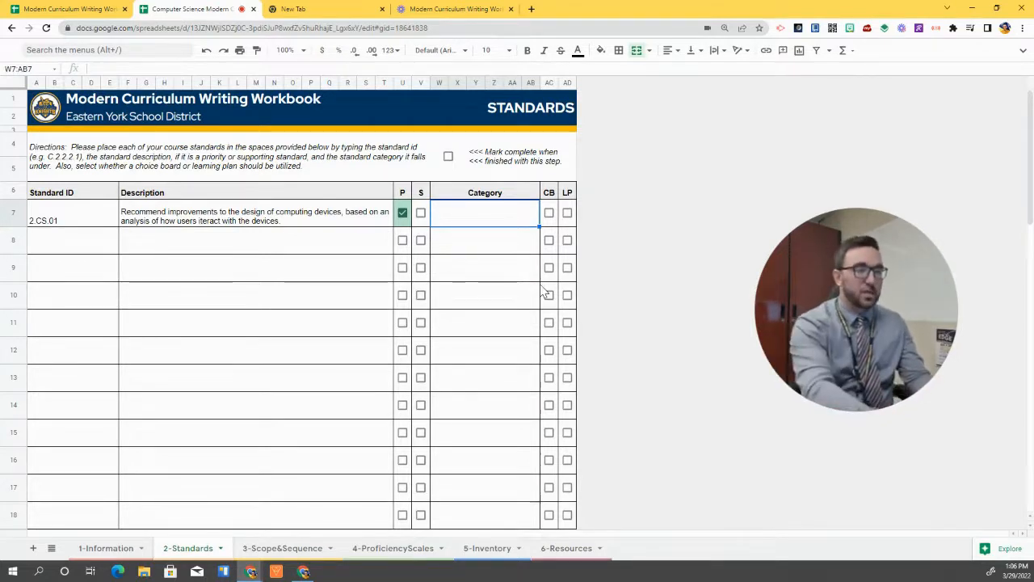
text(Phys)
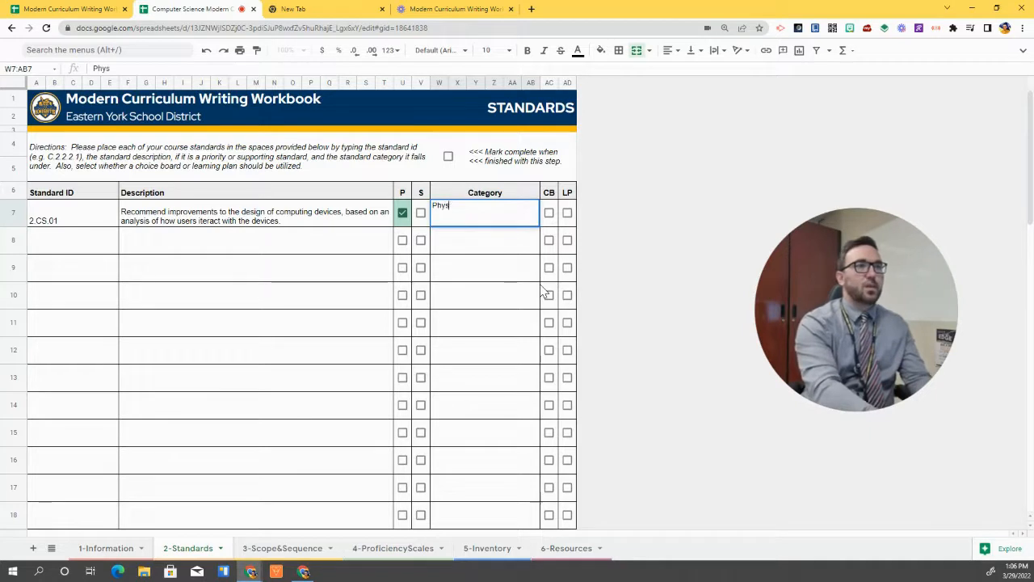
text(ical Computing)
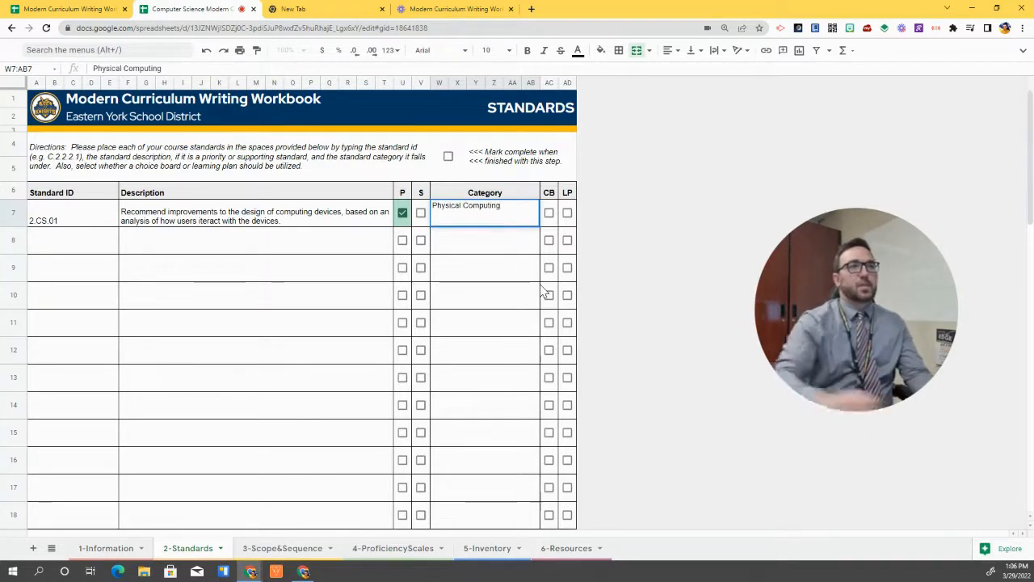
click(567, 212)
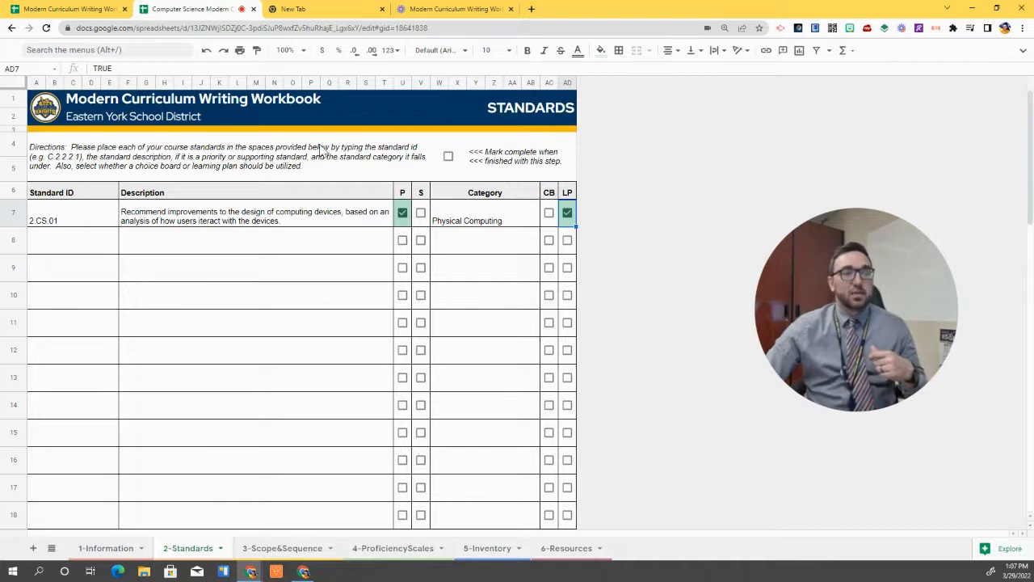
Mark the Standards sheet complete, then enter Unit ID 1 on 3-Scope&Sequence
click(448, 157)
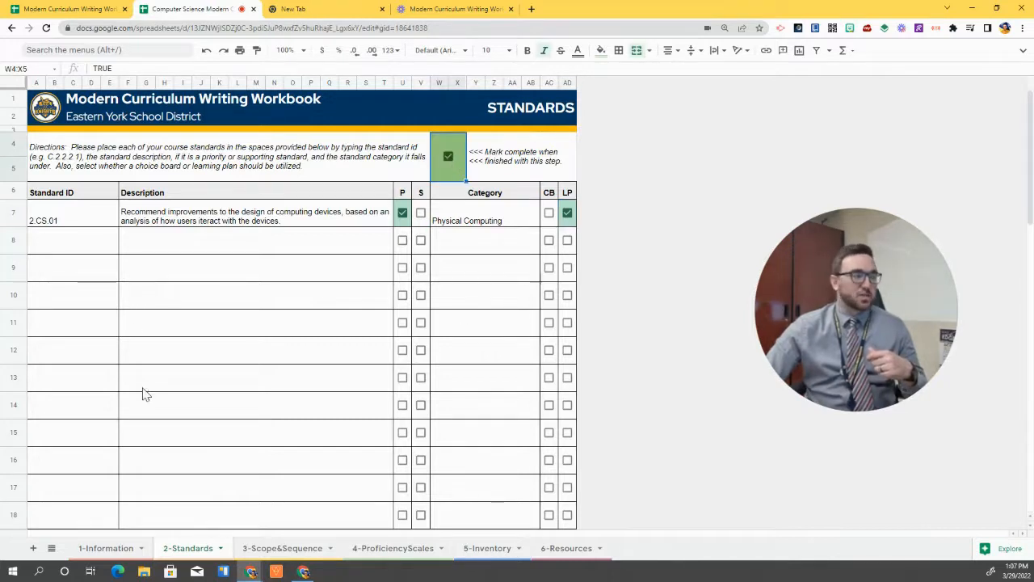
click(110, 548)
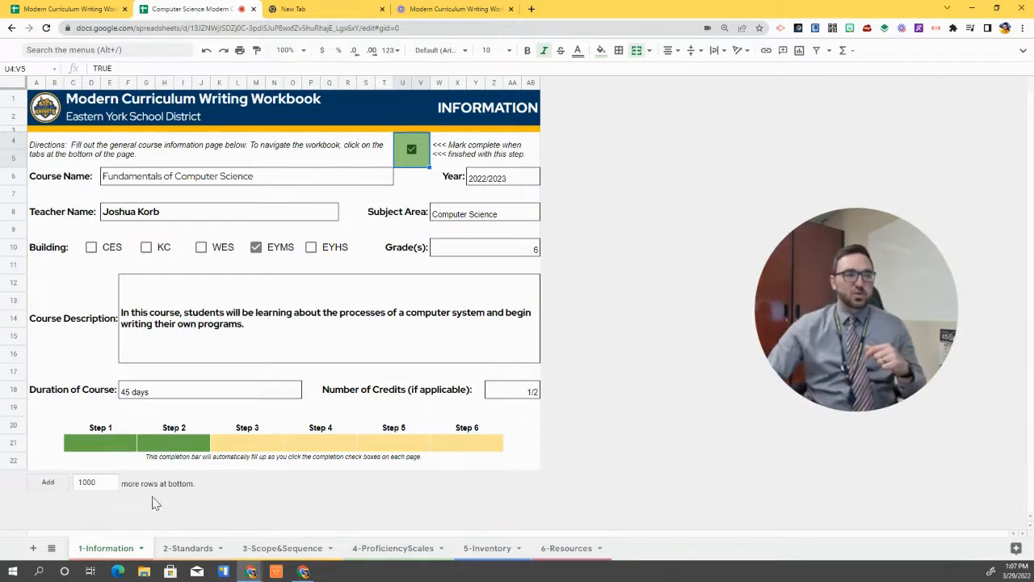
click(288, 548)
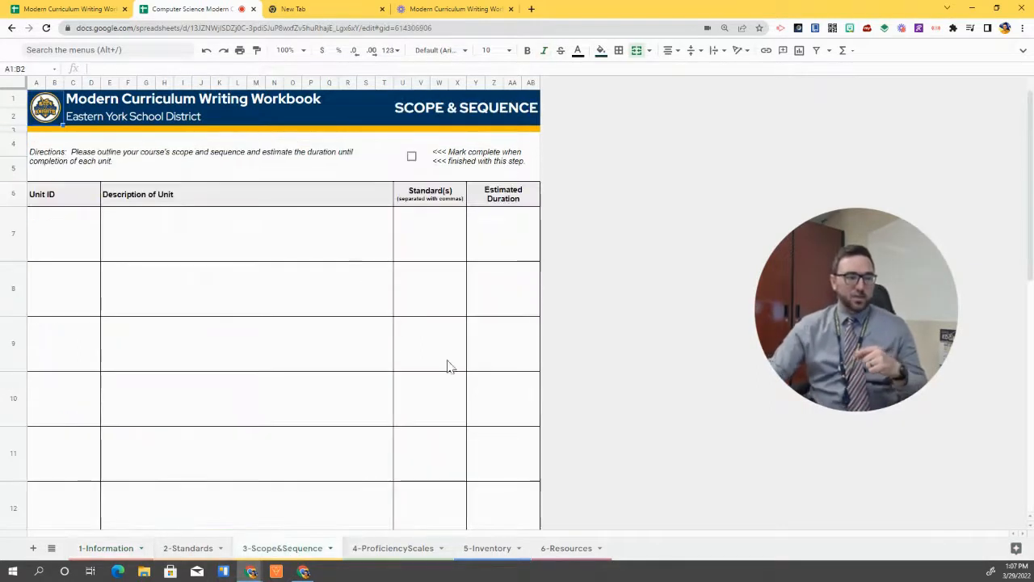
click(57, 244)
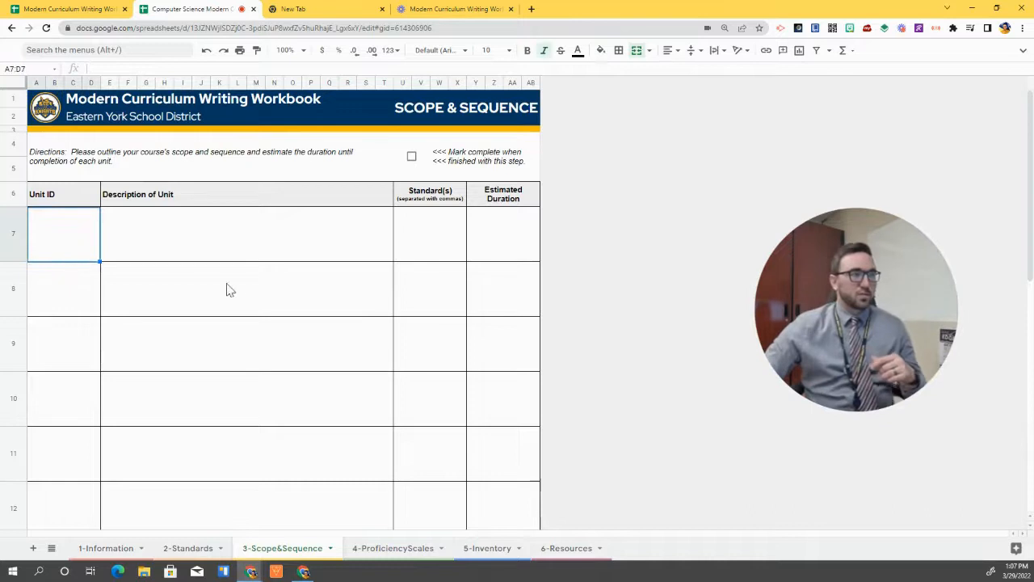
text(1)
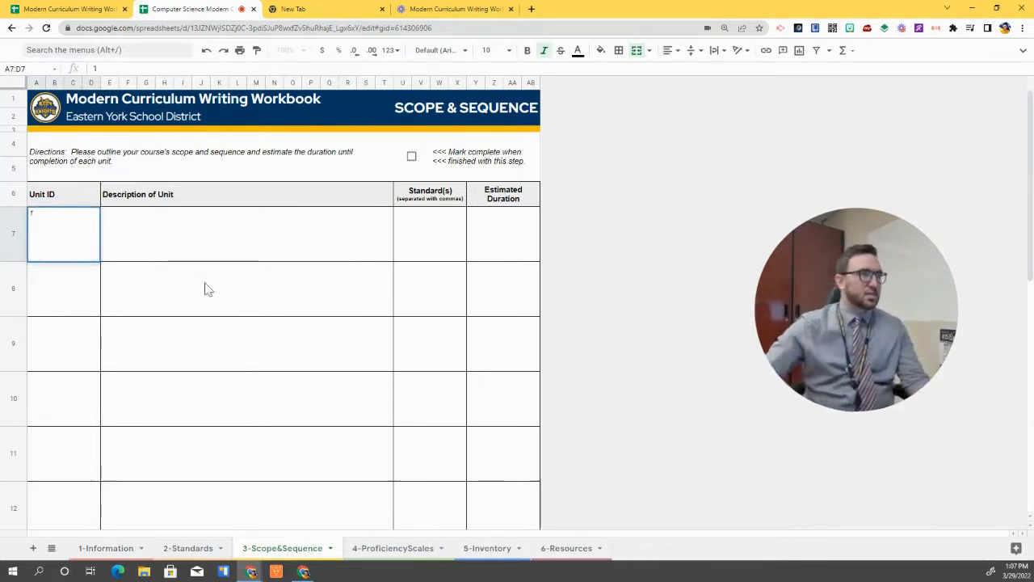
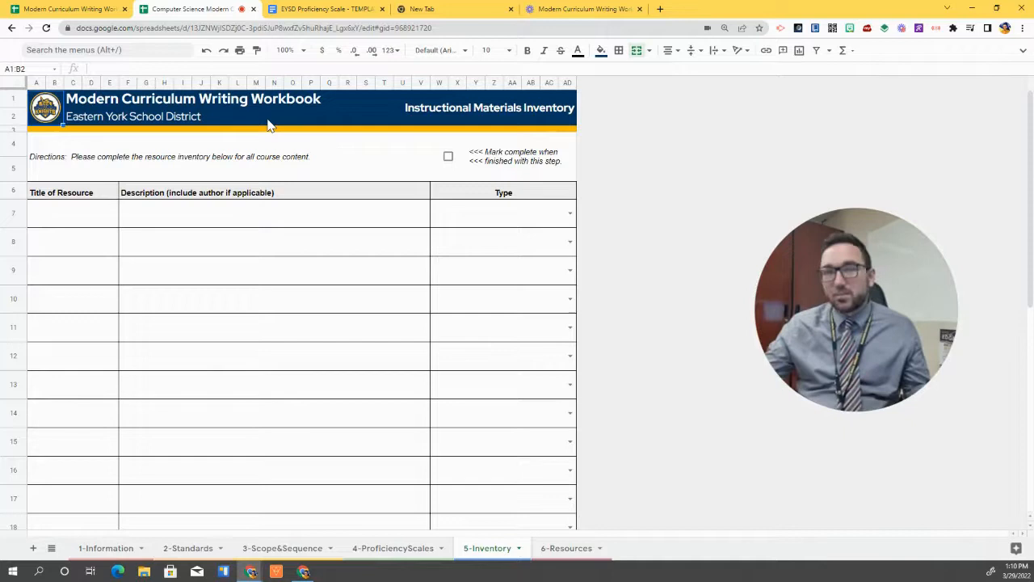
Enter Code.org in A7, described as a site for students to practice coding skills
click(81, 224)
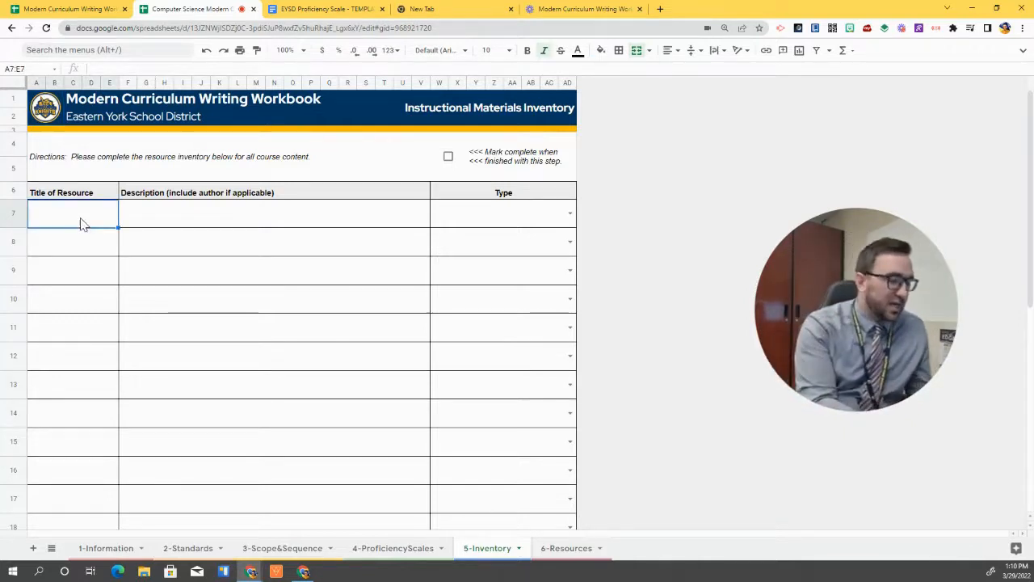
text(Code.orhg)
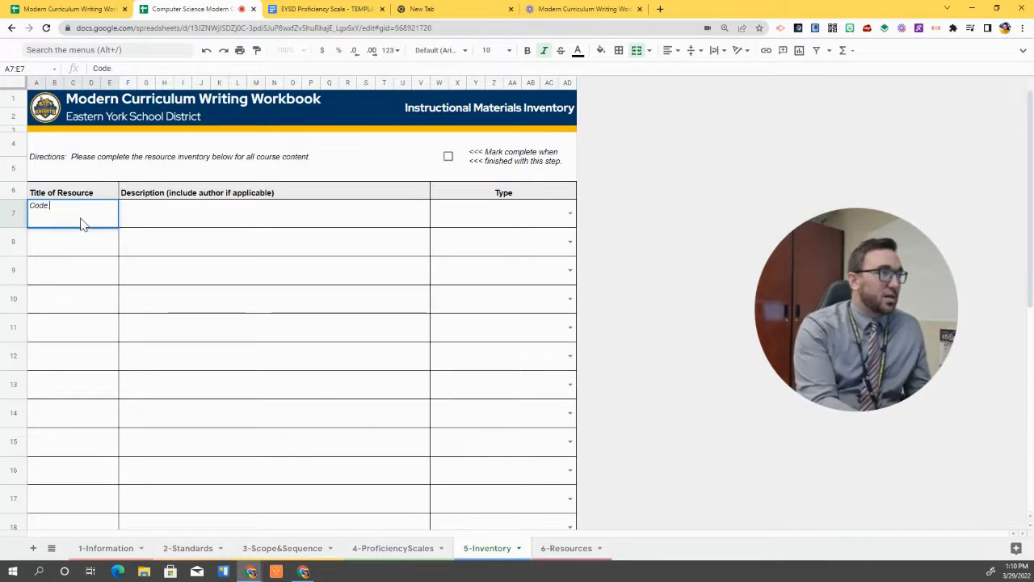
key(BackSpace)
key(BackSpace)
text(g)
key(Tab)
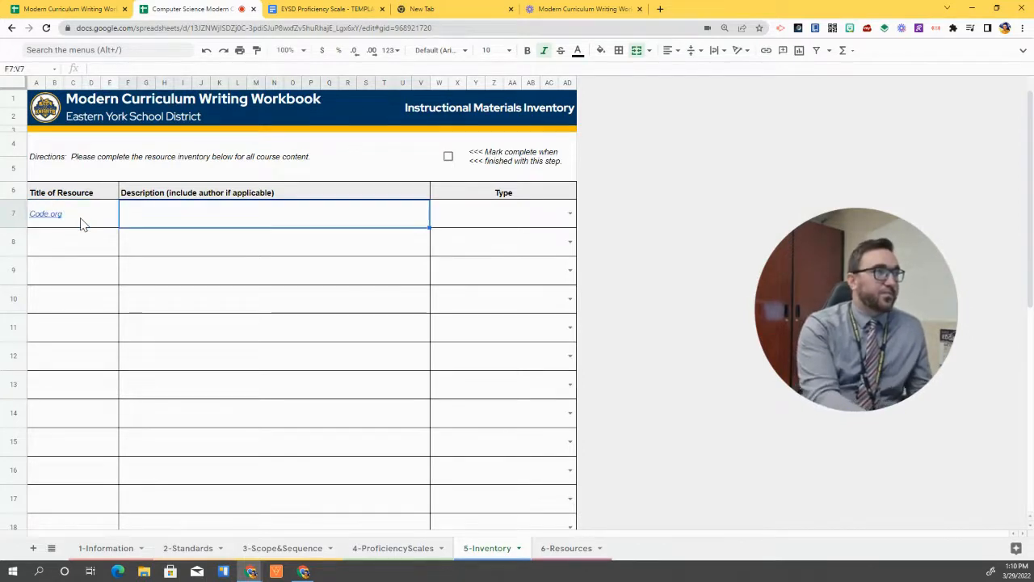
mouse_move(81, 224)
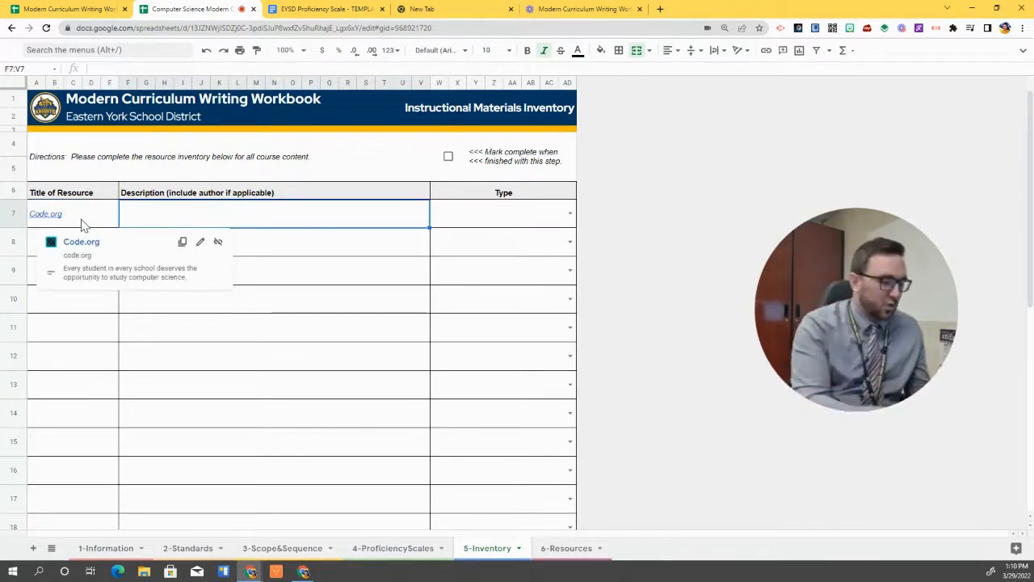
text(Is)
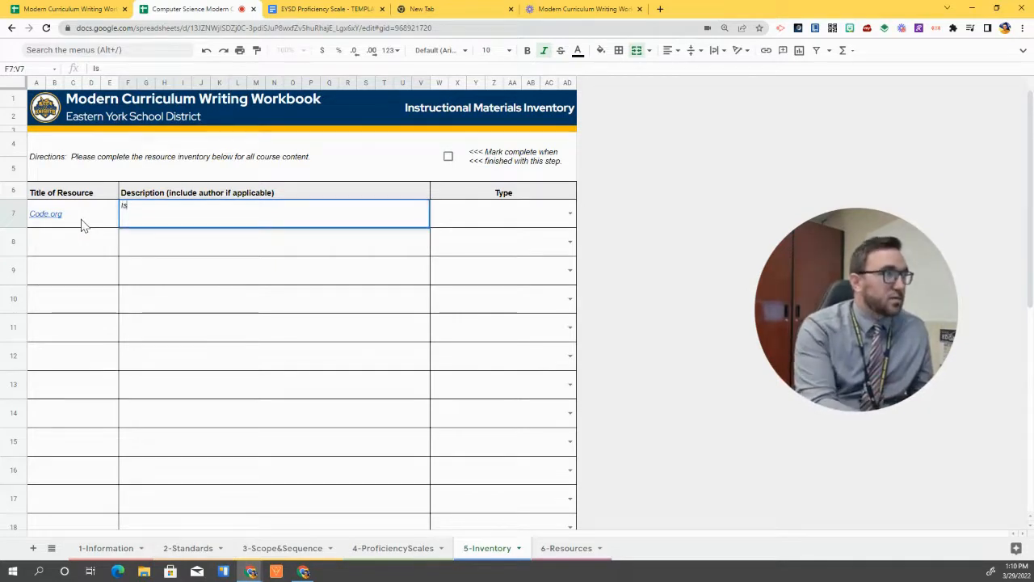
text( a site )
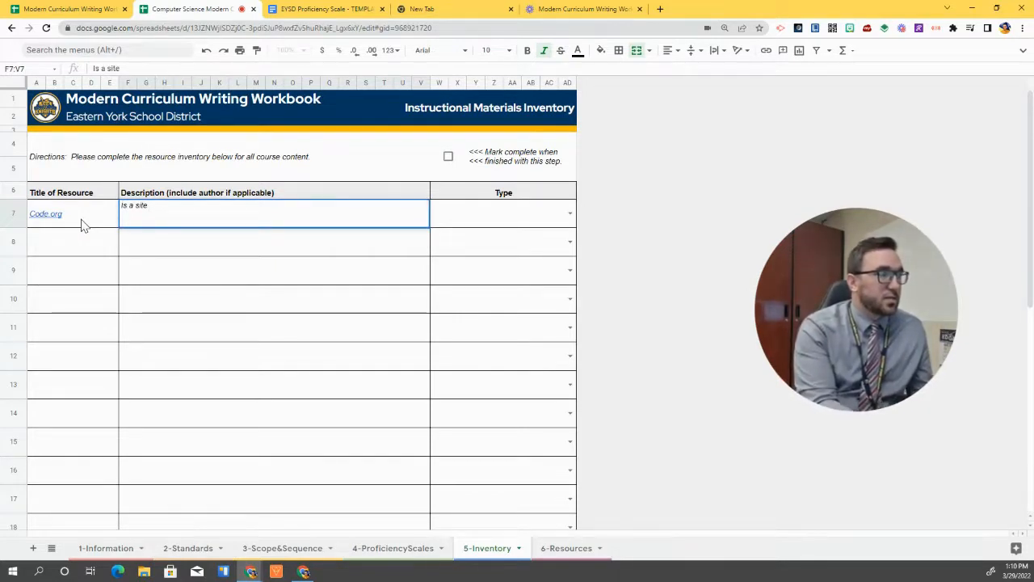
text(that has st)
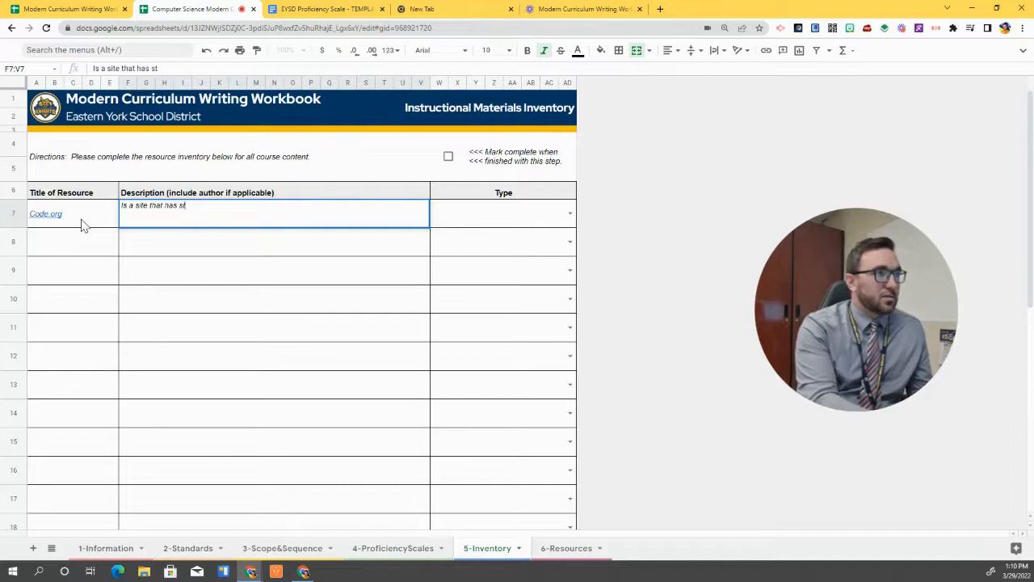
key(BackSpace)
key(BackSpace)
key(BackSpace)
key(BackSpace)
key(BackSpace)
key(BackSpace)
text(allows )
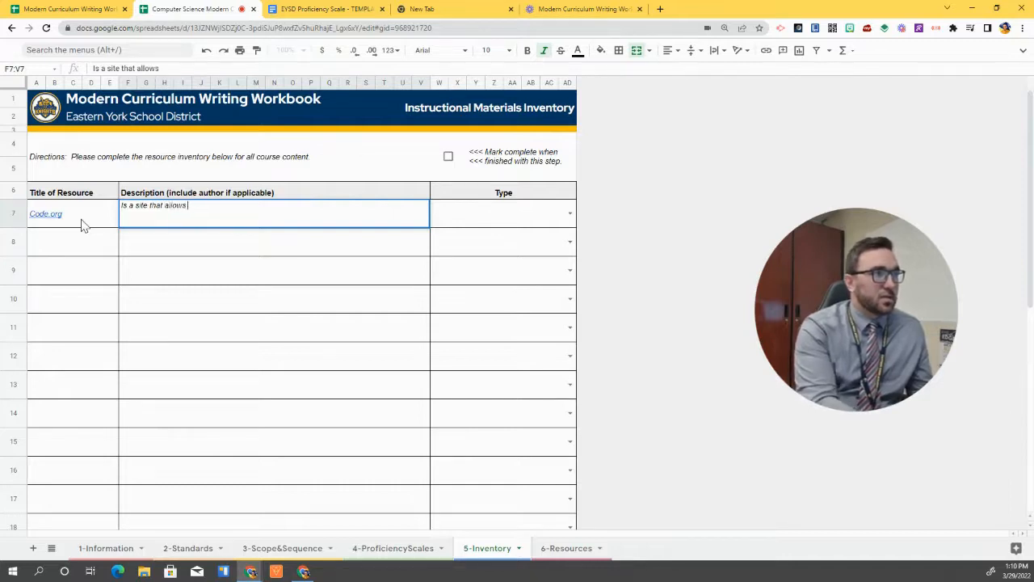
text(students to pra)
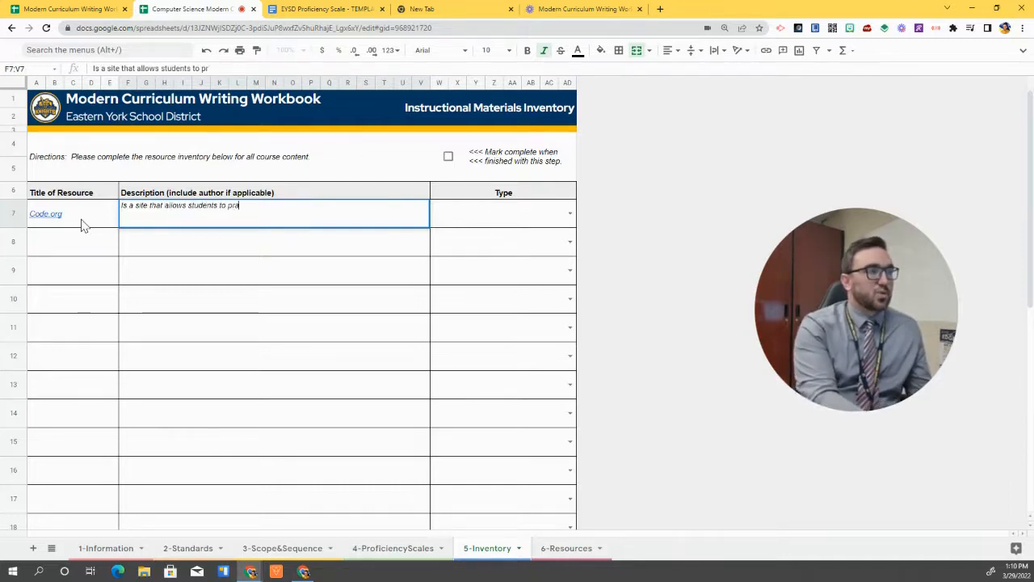
text(ctice their coding)
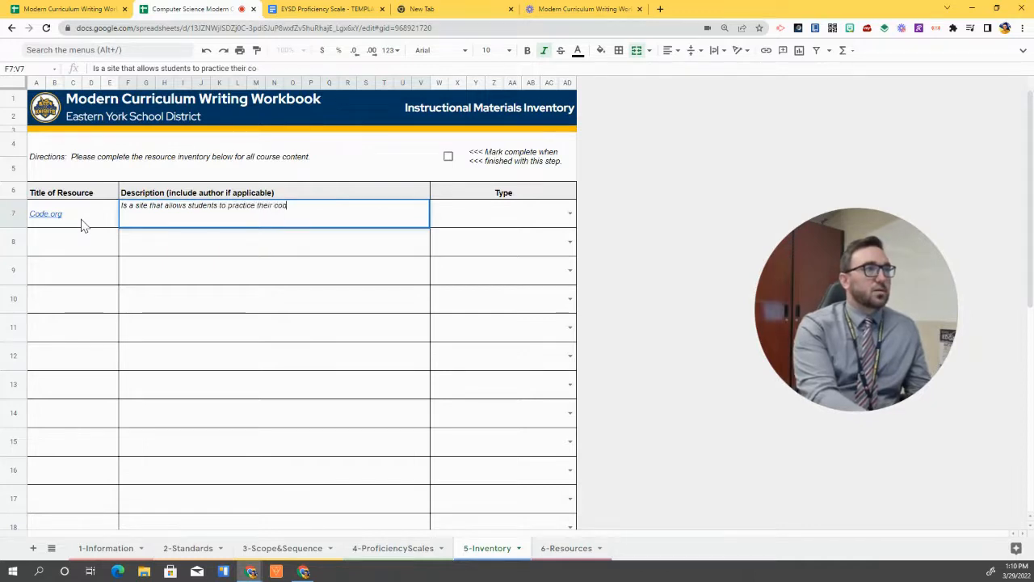
text( skills)
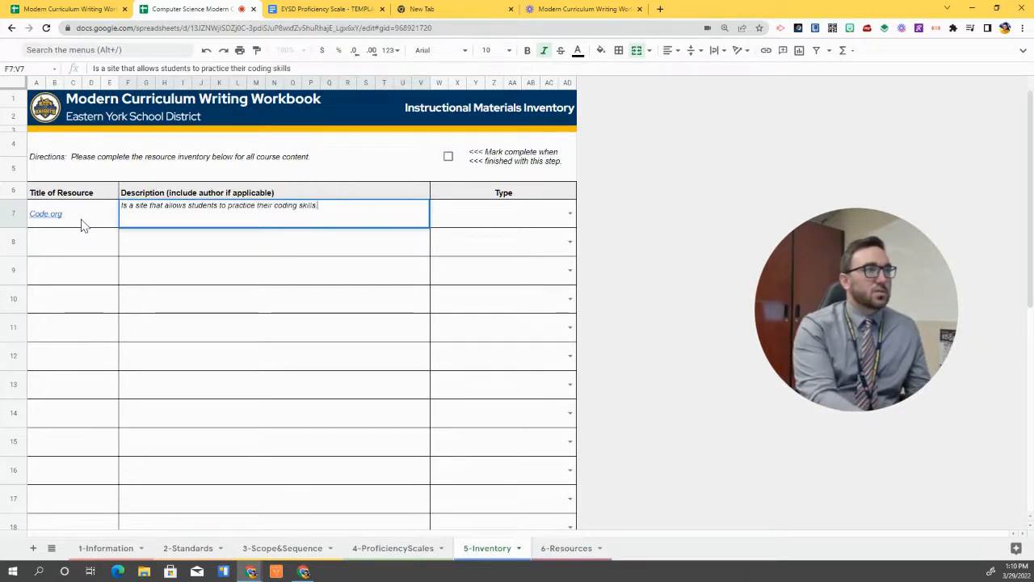
text(.)
key(Tab)
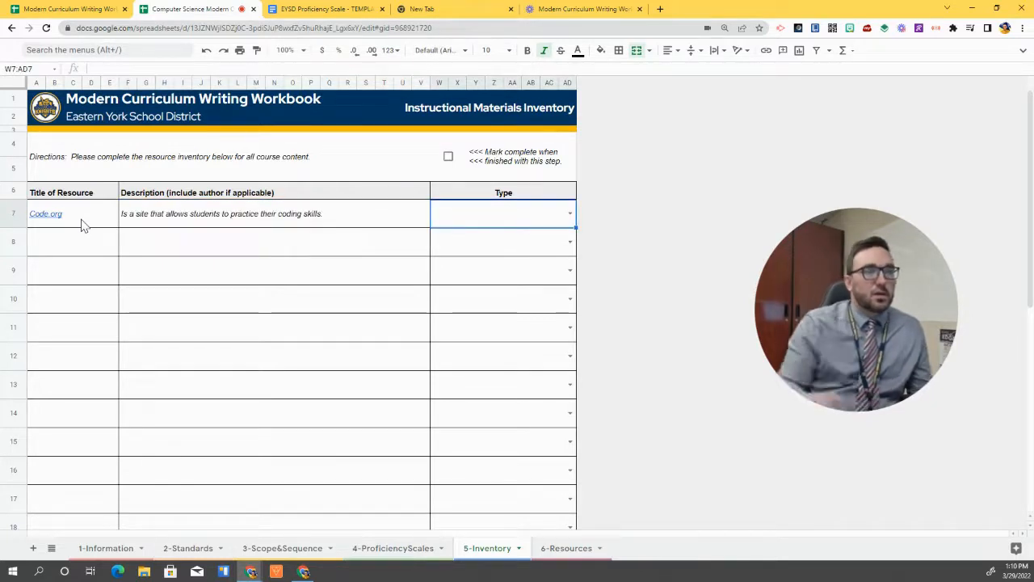
Set row 7's resource type to Common Digital Content
click(570, 214)
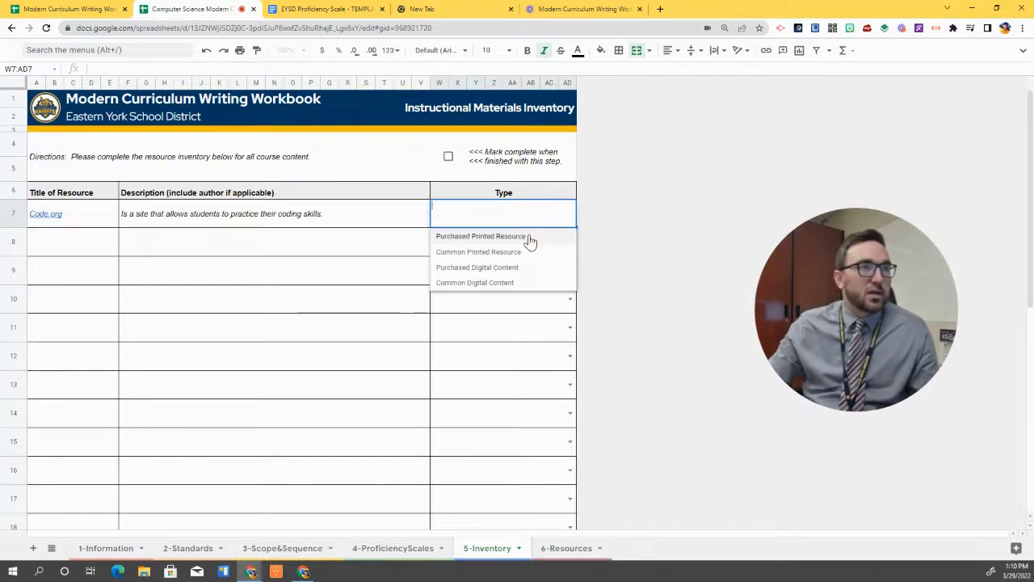
click(527, 285)
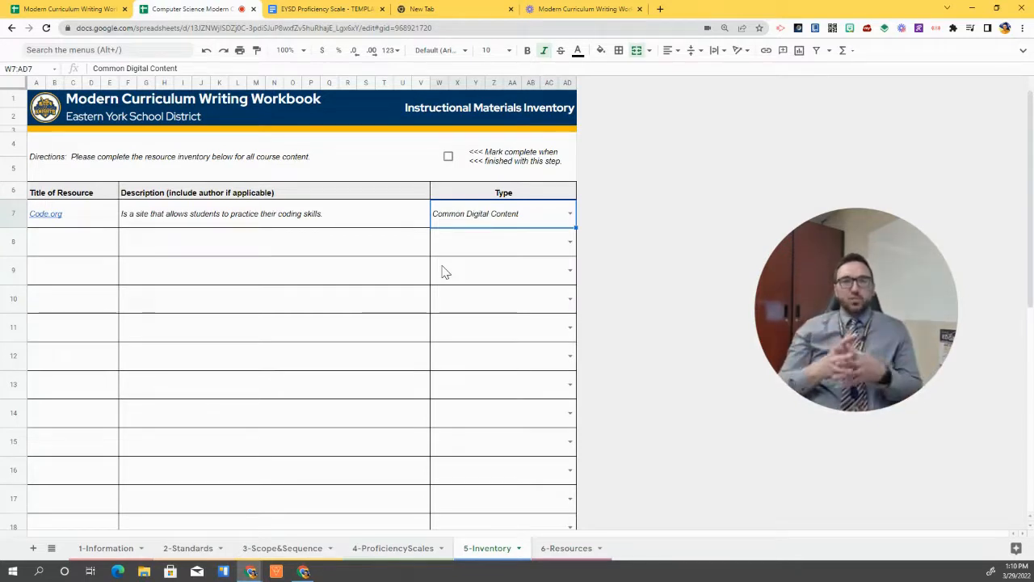
click(75, 246)
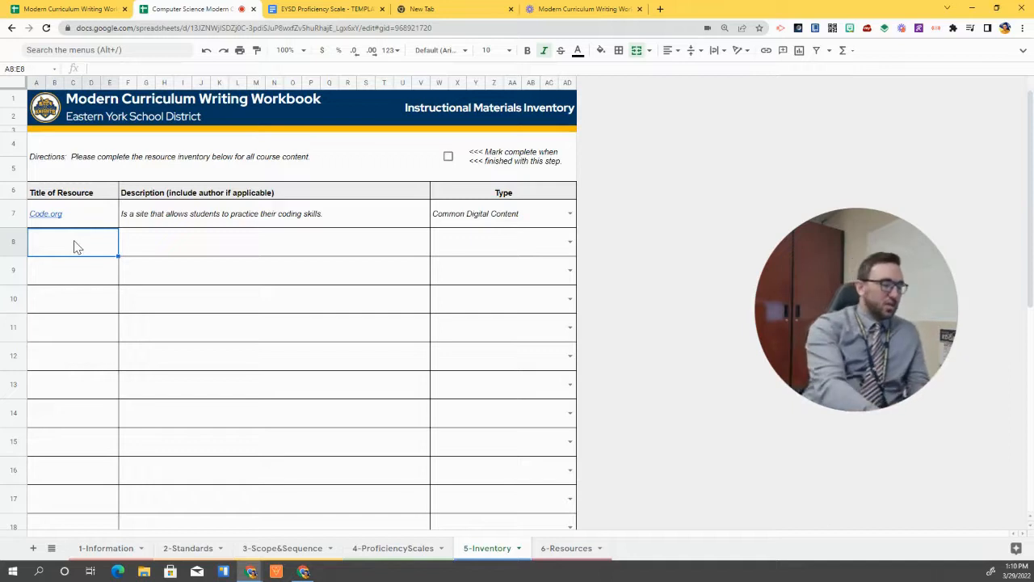
Enter Coding 101 Textbook in row 8, described as teaching students to code
double_click(74, 246)
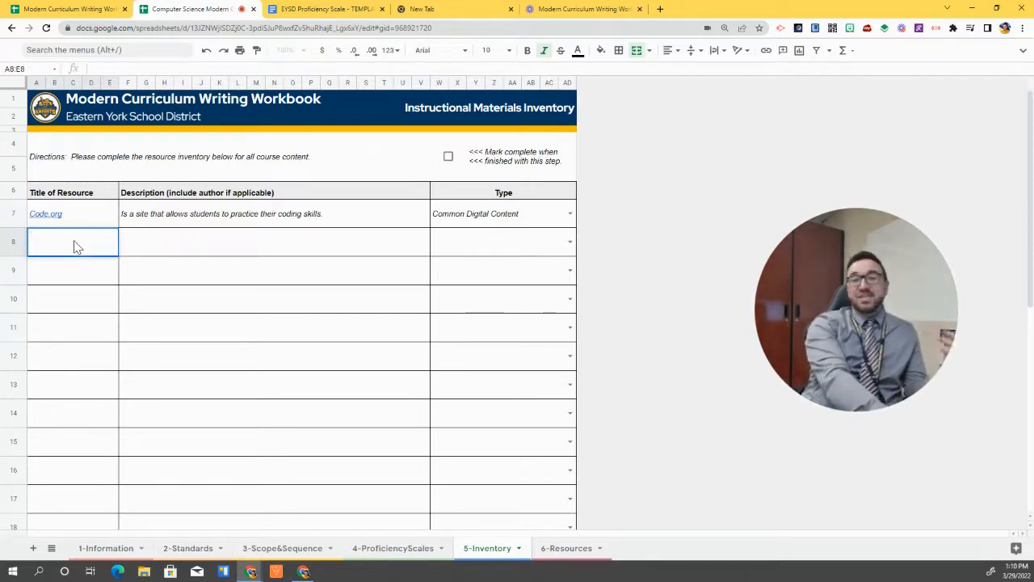
text(Coding 101)
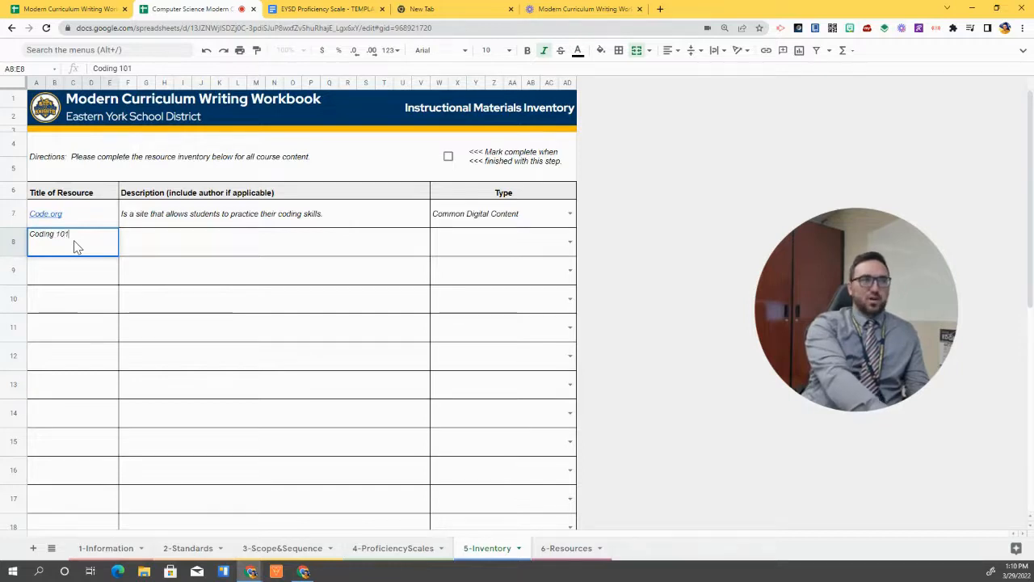
text( Textbo)
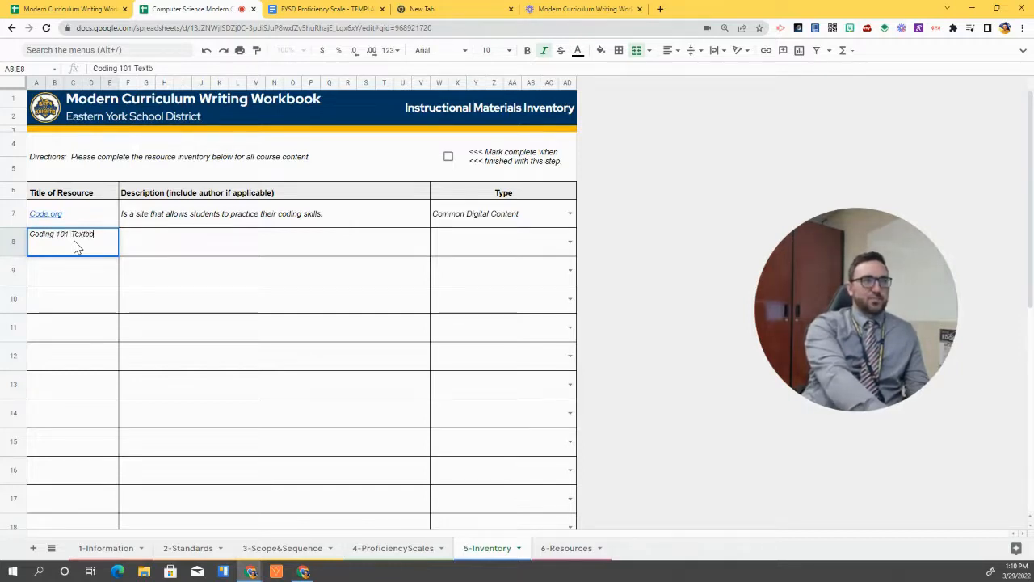
text(ok)
key(Tab)
text(This booo)
text(k t)
text( te)
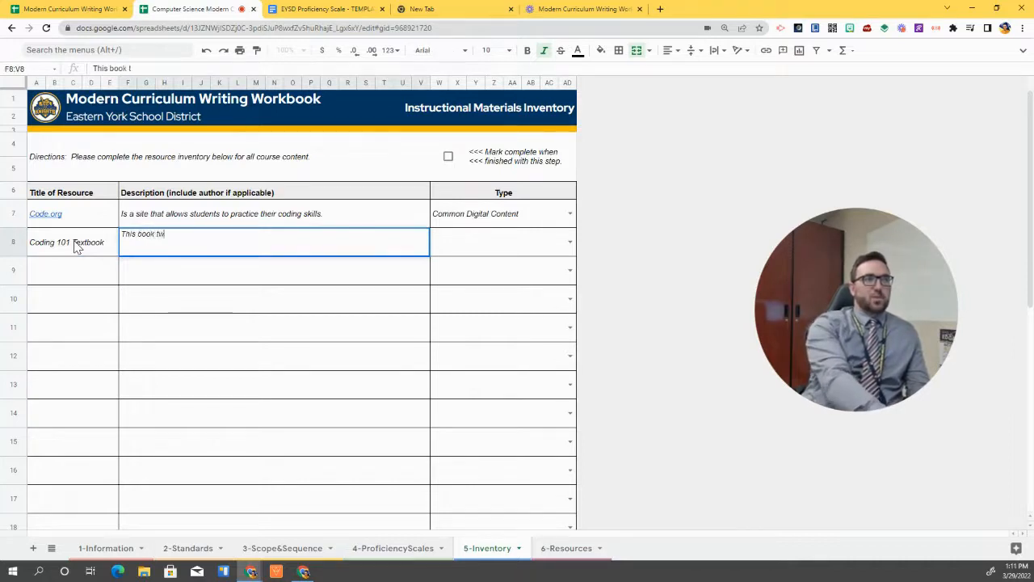
text(aches students to )
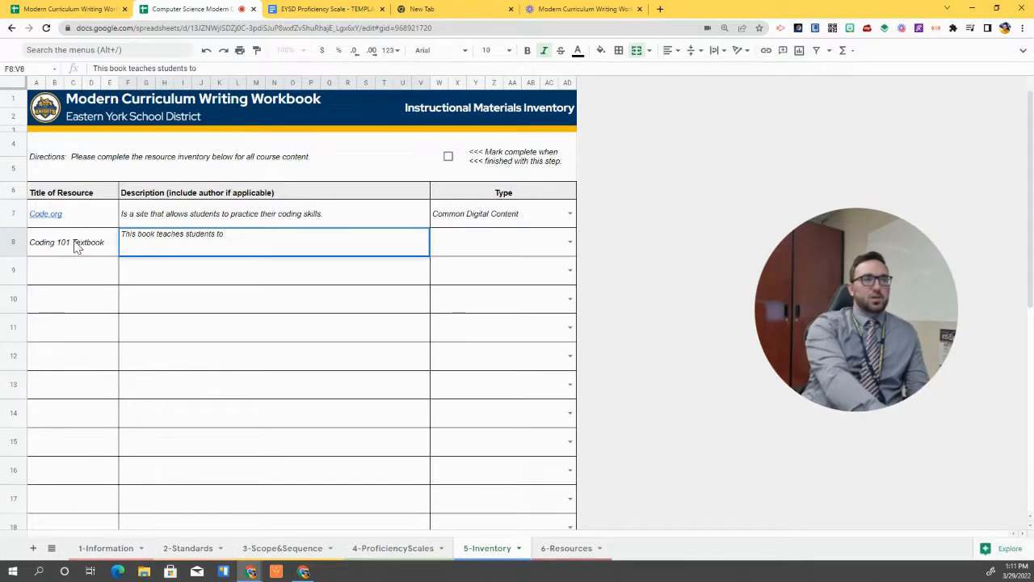
text(code.)
key(Tab)
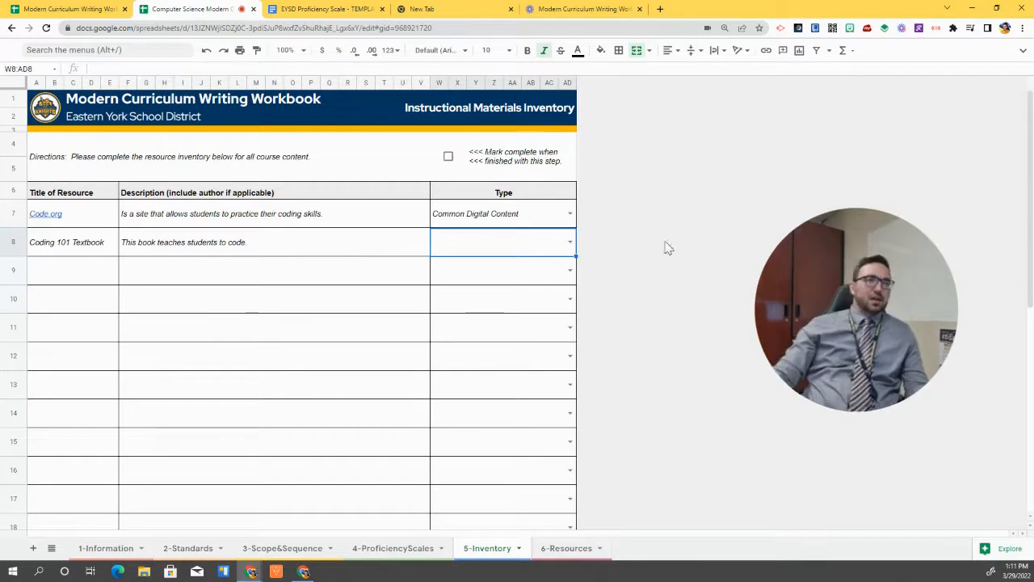
Set row 8's type to Purchased Printed Resource and tick the Inventory's Mark complete box
click(574, 249)
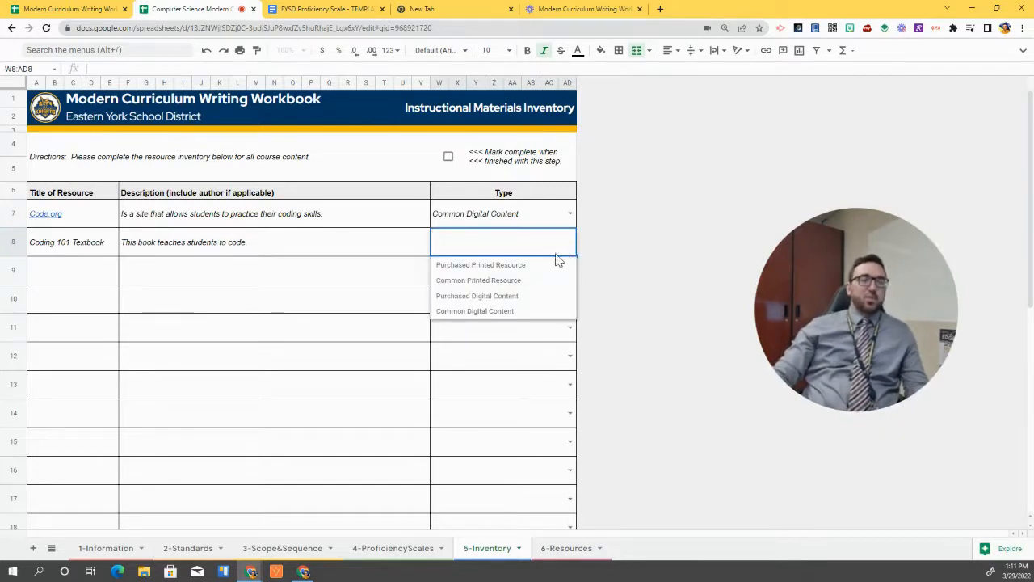
click(512, 266)
key(Down)
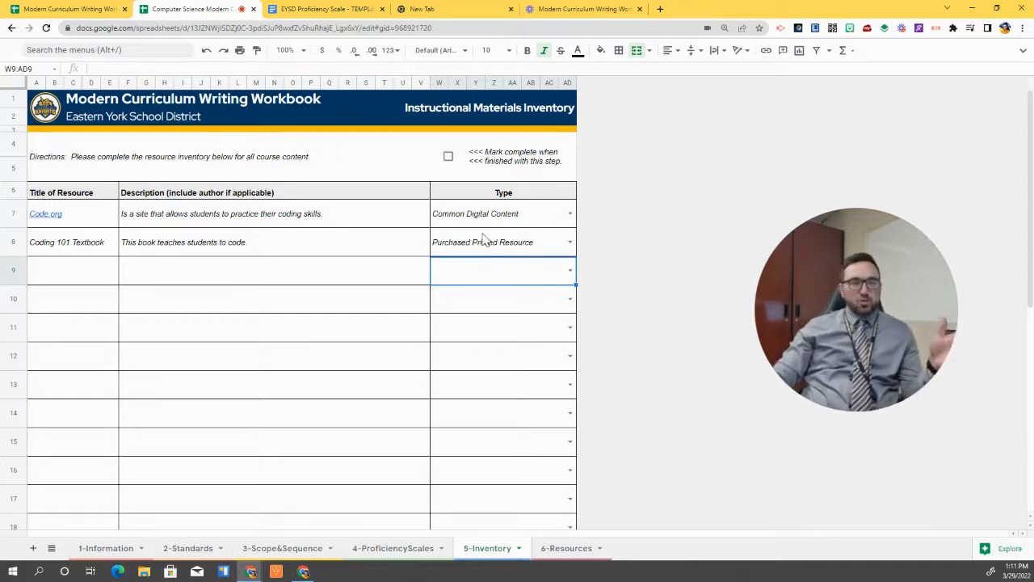
click(449, 166)
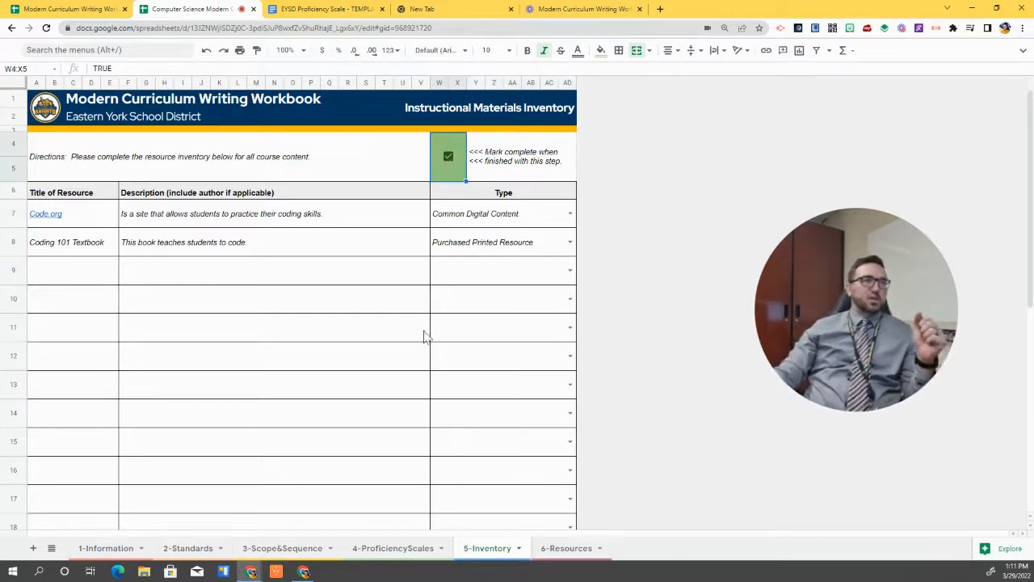
Check progress on 1-Information, then go to 6-Resources and select cell A7
click(88, 549)
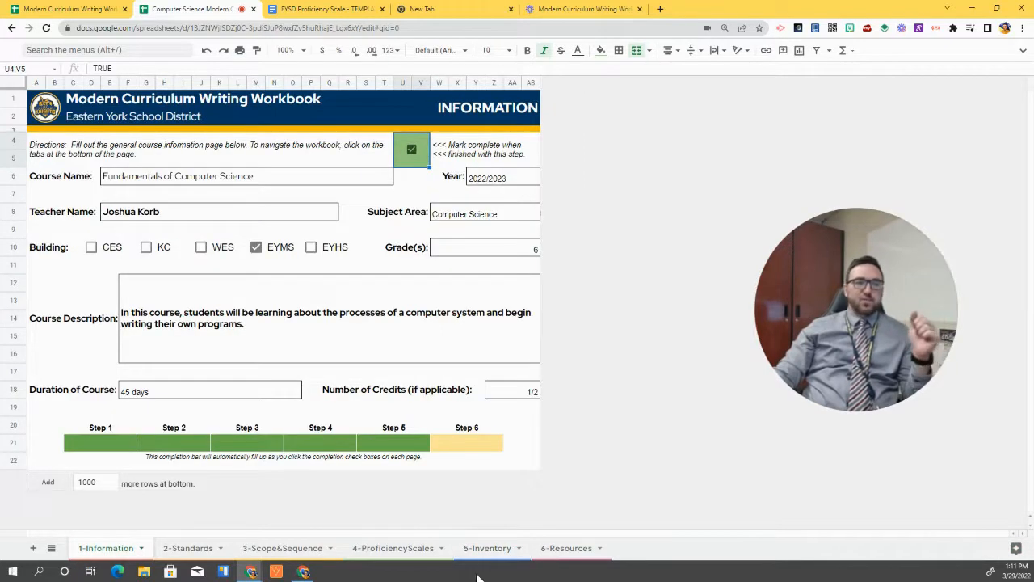
click(569, 552)
right_click(397, 443)
click(41, 214)
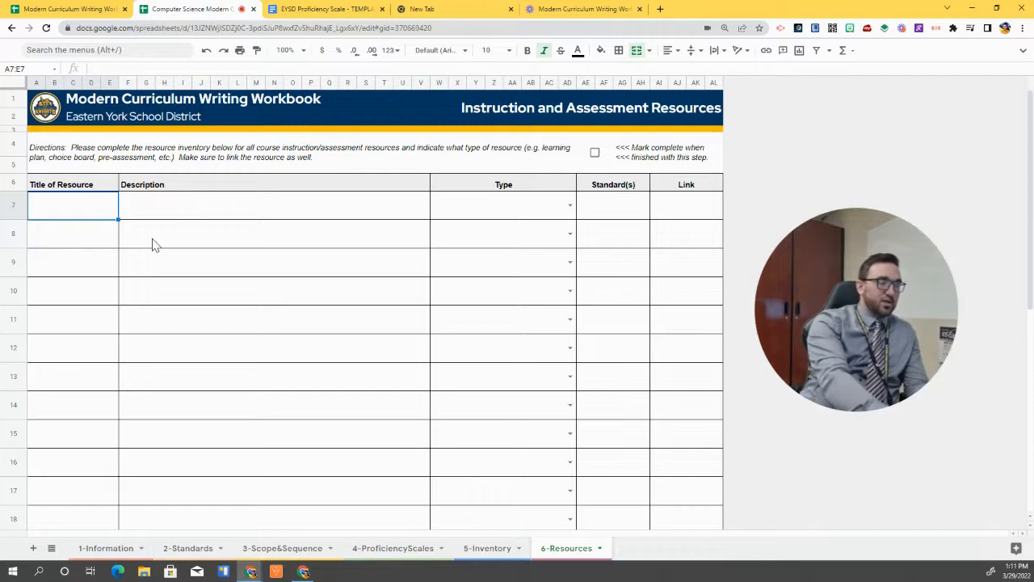
Enter '2.CS.01 Learning P' in A7, described as teaching students how to build a computer
text(unit)
key(BackSpace)
key(BackSpace)
key(BackSpace)
key(BackSpace)
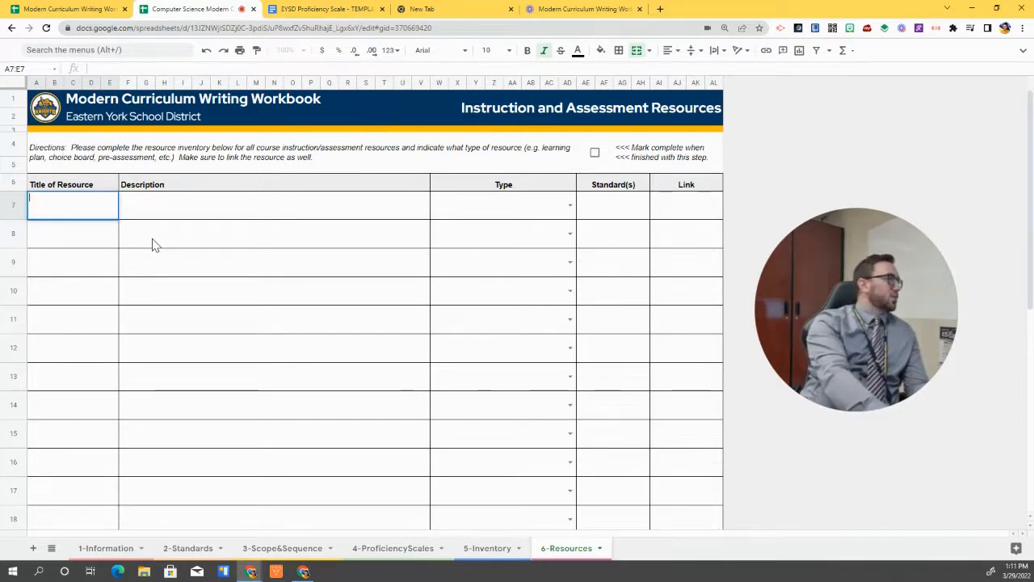
text(2.CS.01 Learning Plan)
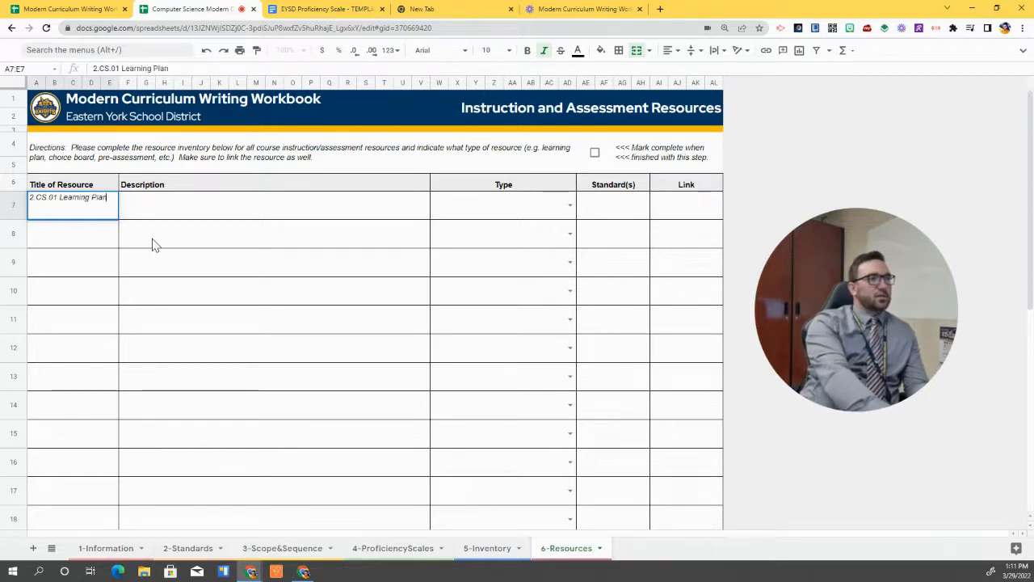
key(Tab)
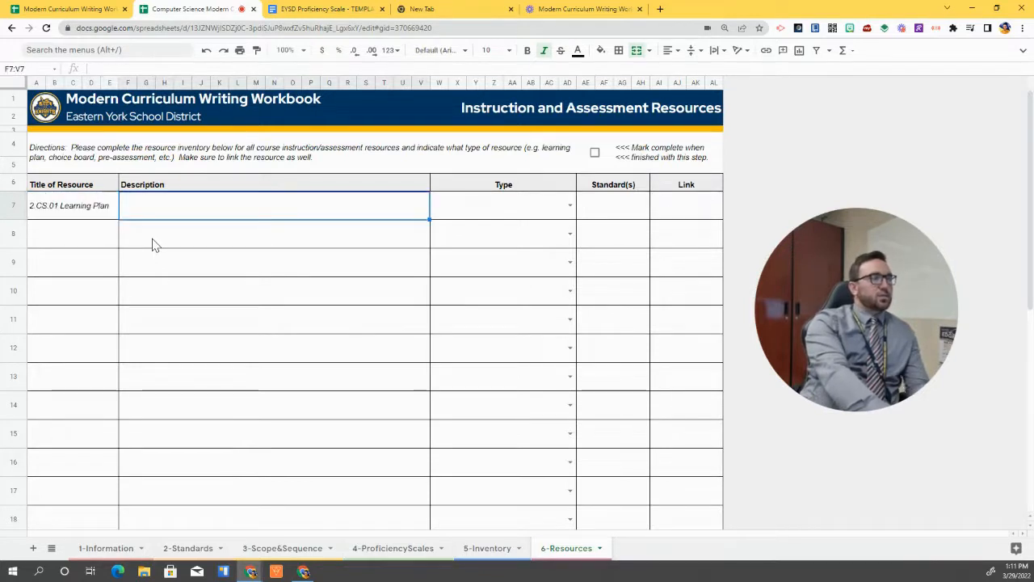
text(L)
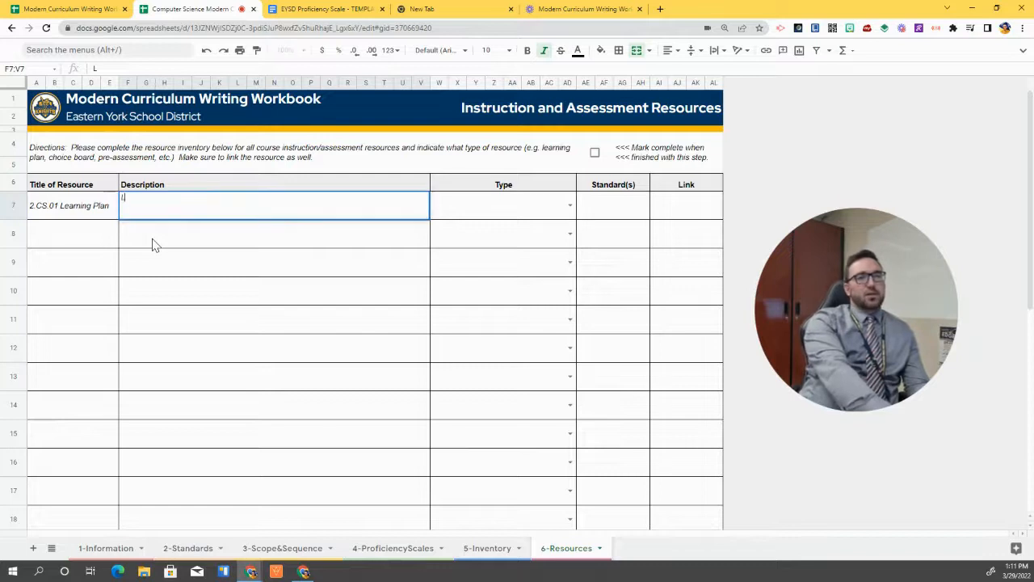
text(earning plan was )
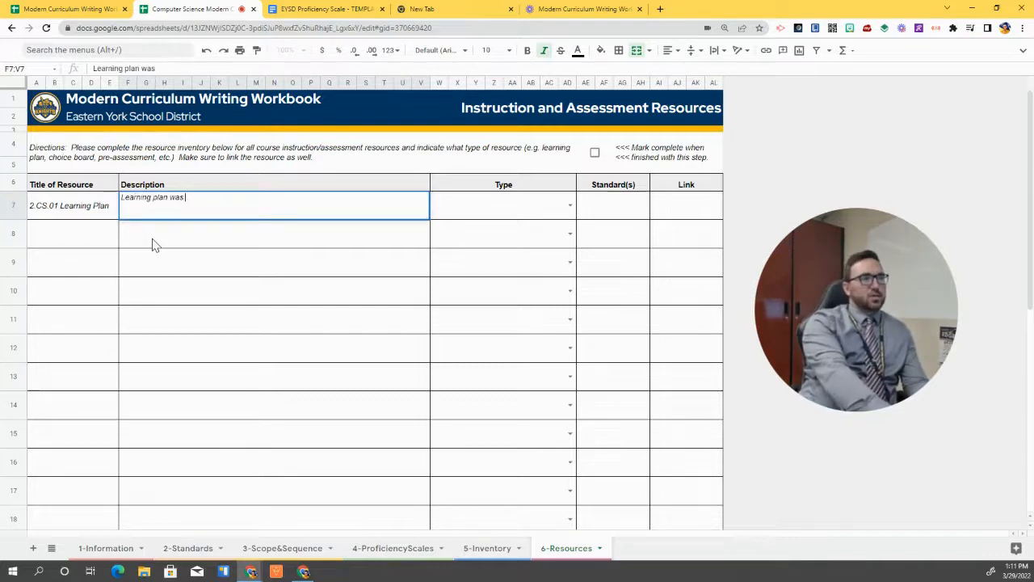
text(deve)
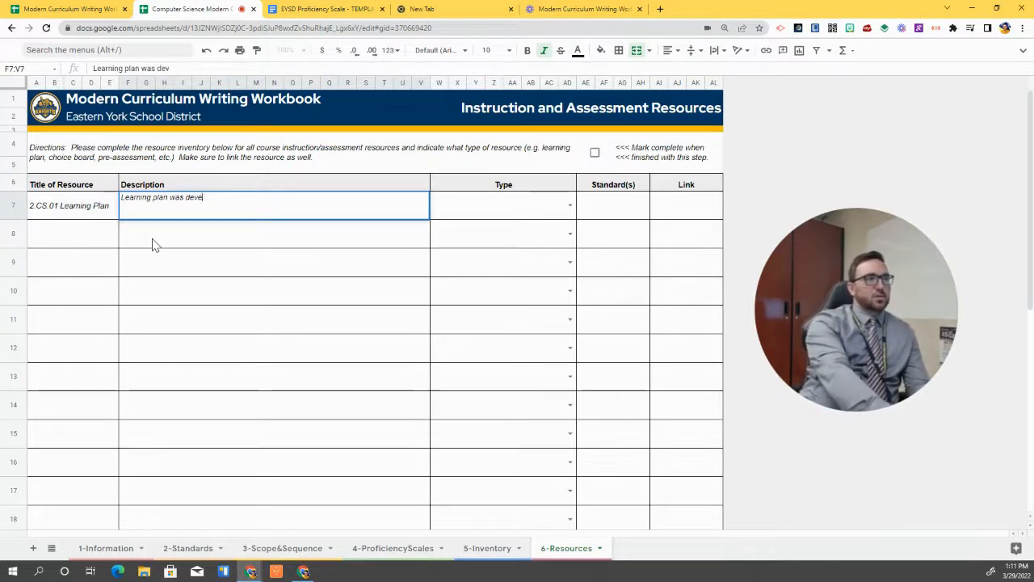
text(loped to teach)
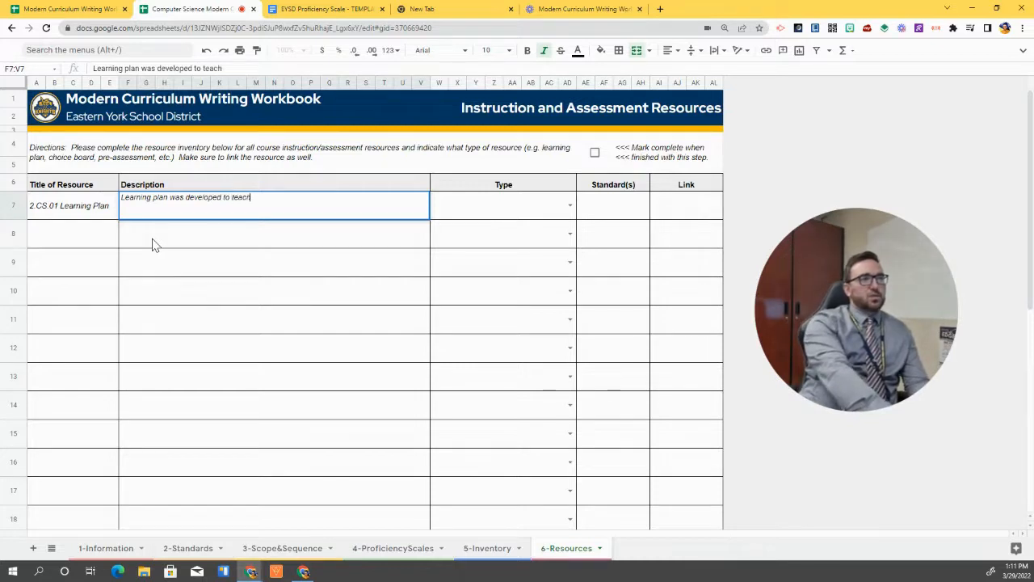
text( stued)
key(BackSpace)
key(BackSpace)
text(dents how to)
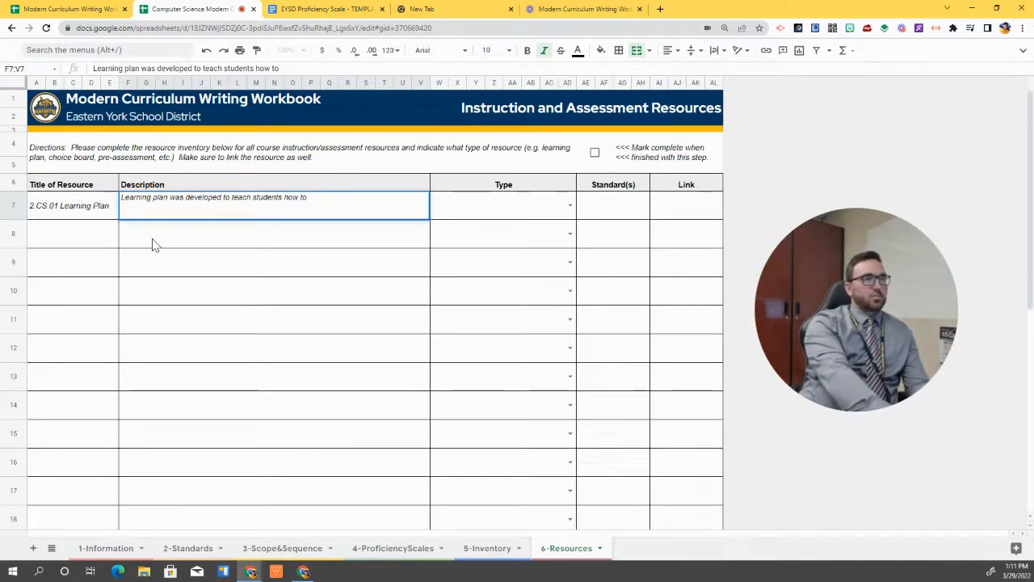
text( build a computer.)
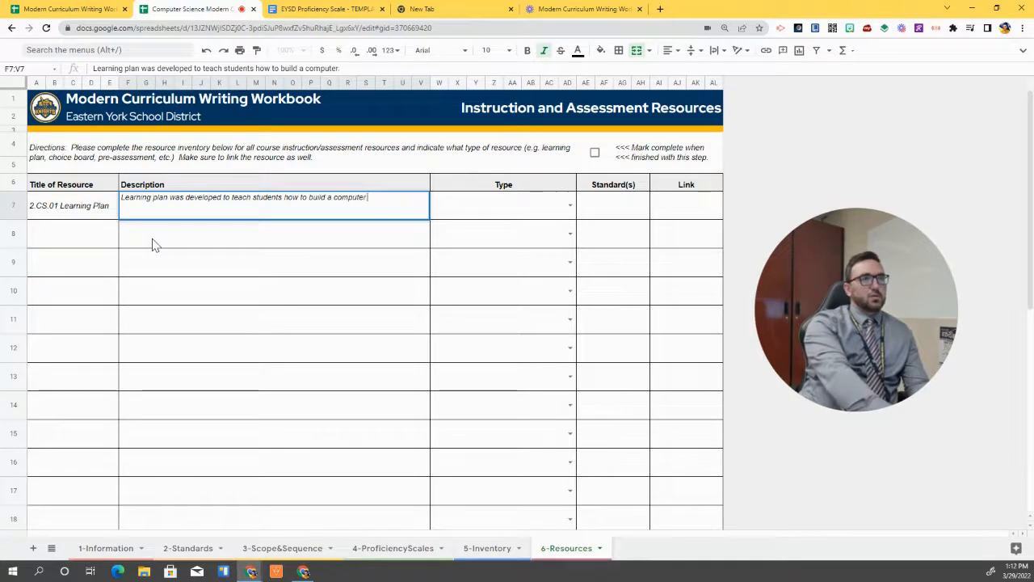
key(Tab)
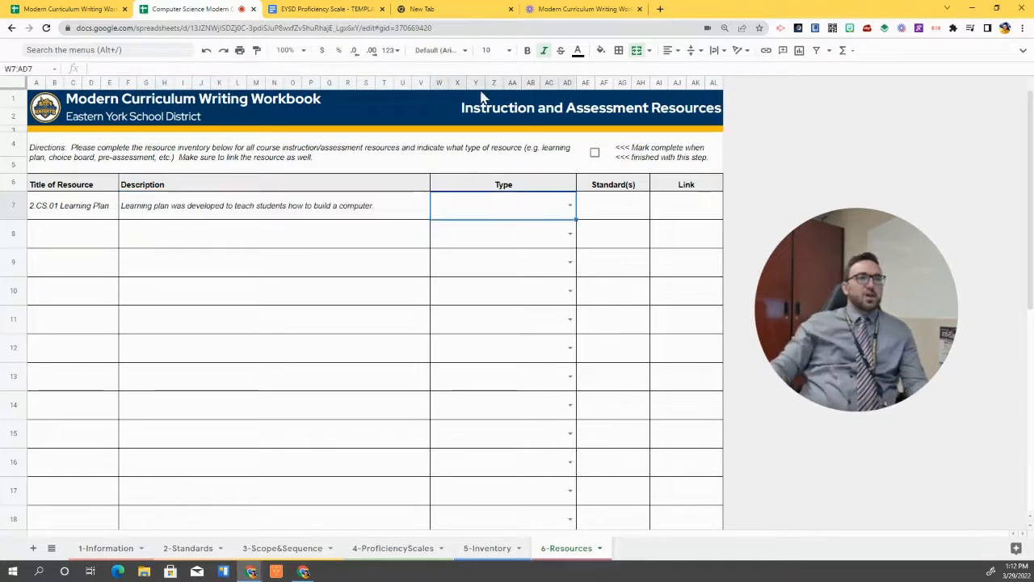
click(572, 207)
Give row 7 type Learning Plan, standard 2 CS.01, and the pasted document link
click(515, 230)
click(629, 215)
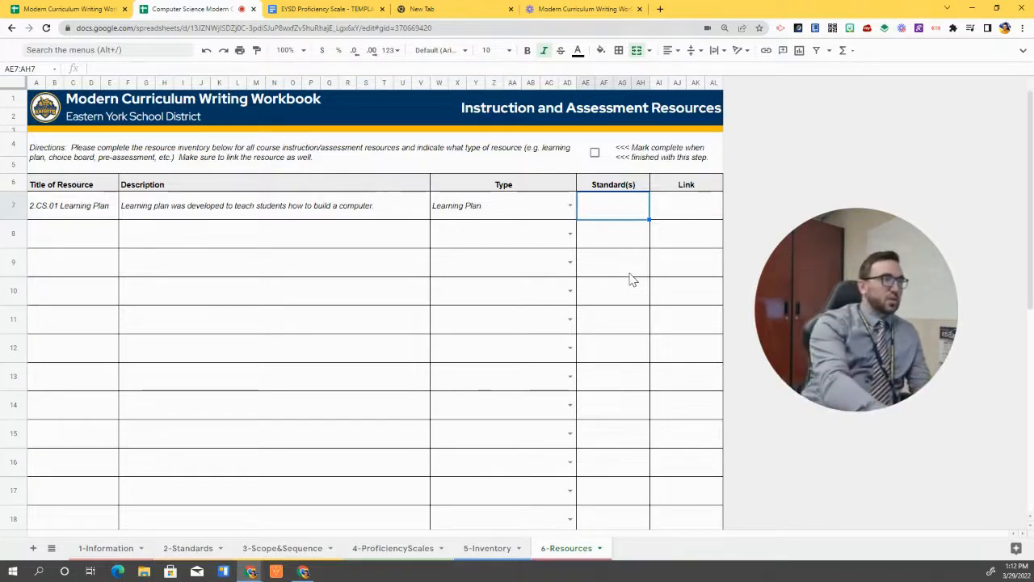
text(2 C)
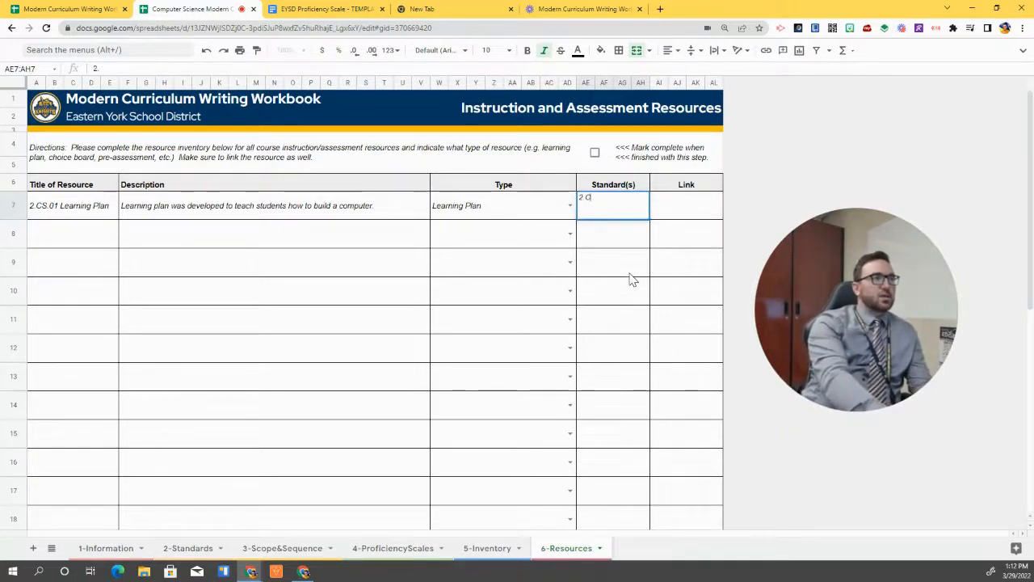
text(S.01)
key(Tab)
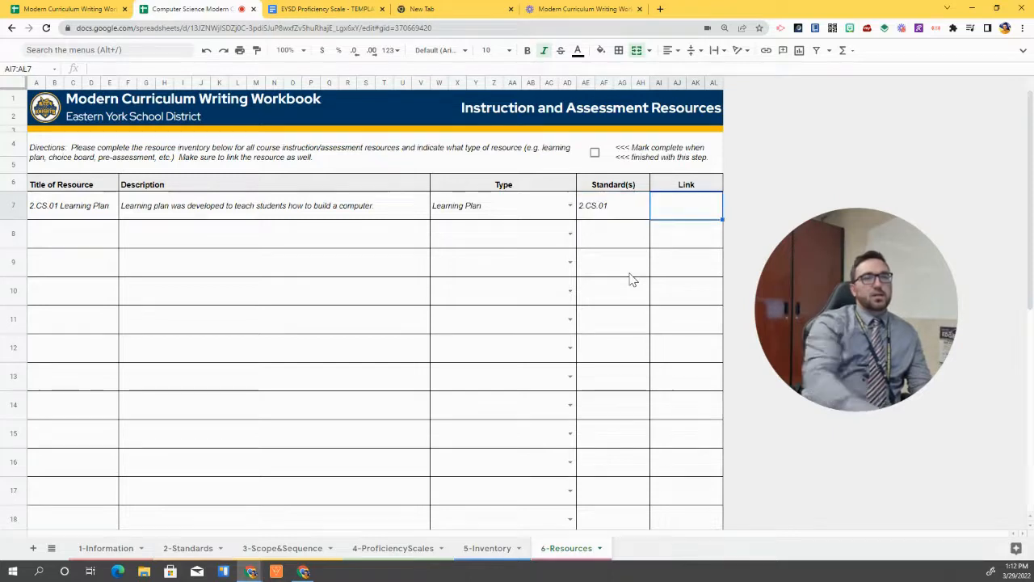
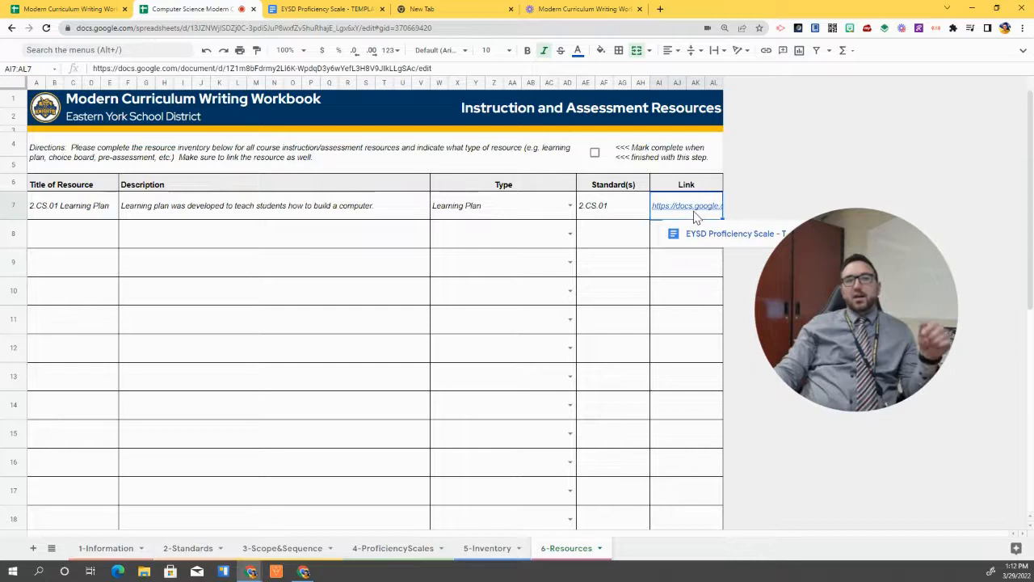
click(604, 246)
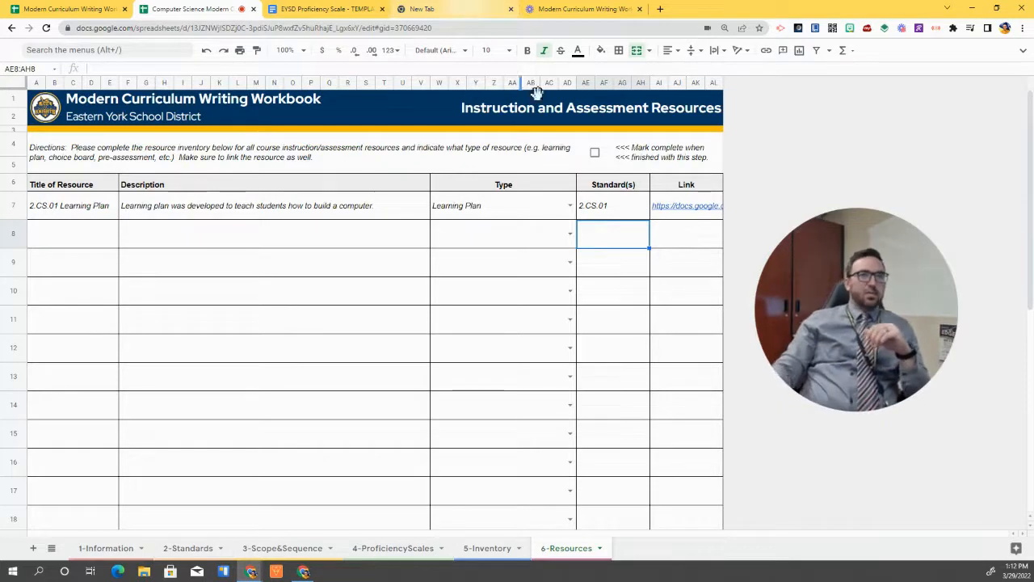
Mark the Resources sheet complete and return to 1-Information to confirm all six steps are green
click(598, 160)
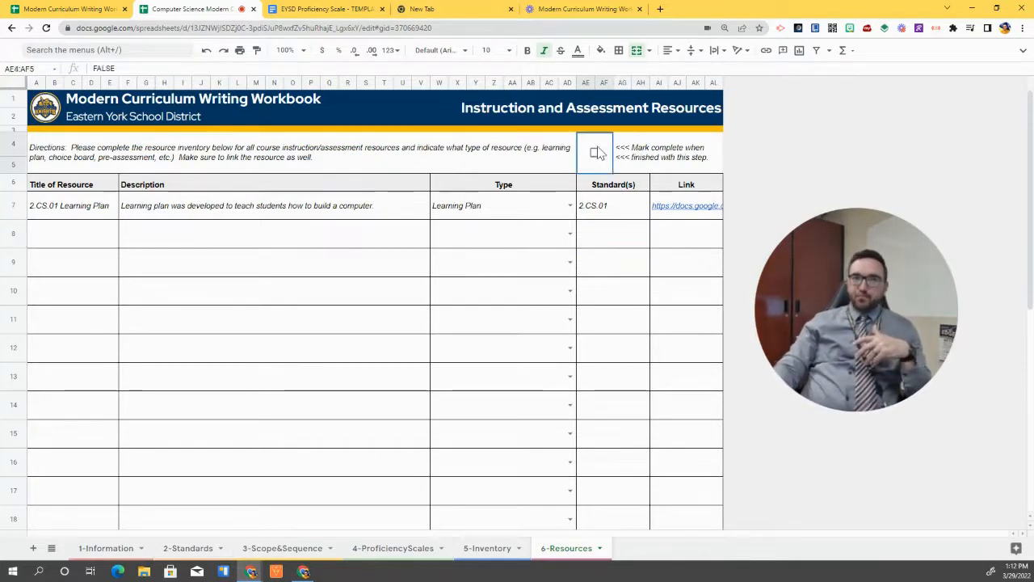
click(596, 154)
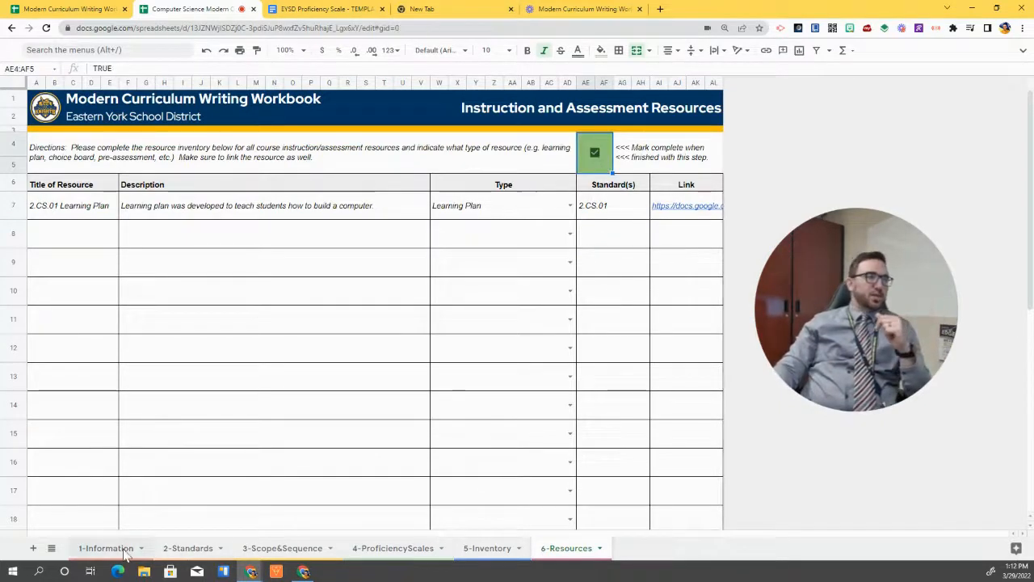
click(121, 549)
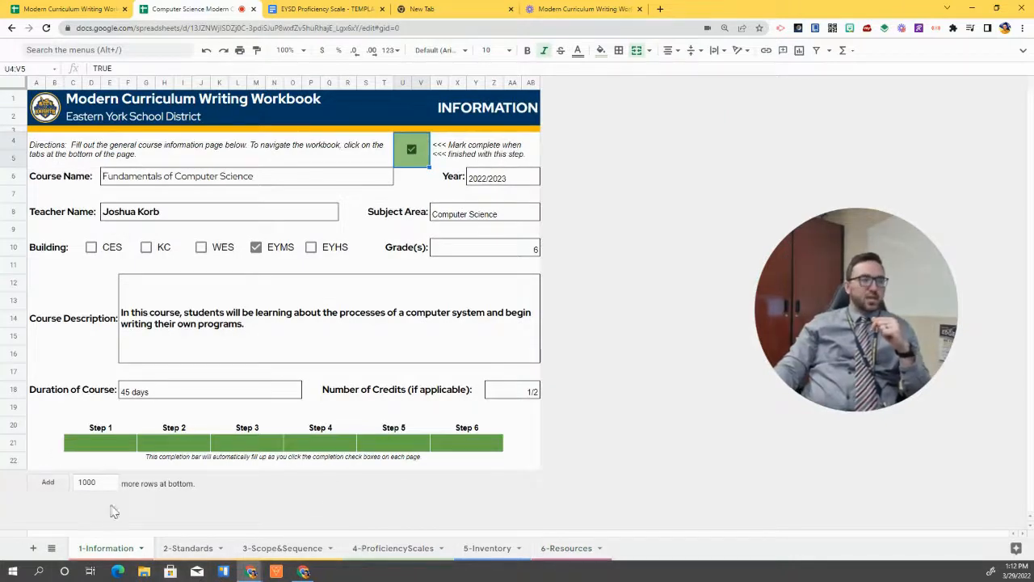